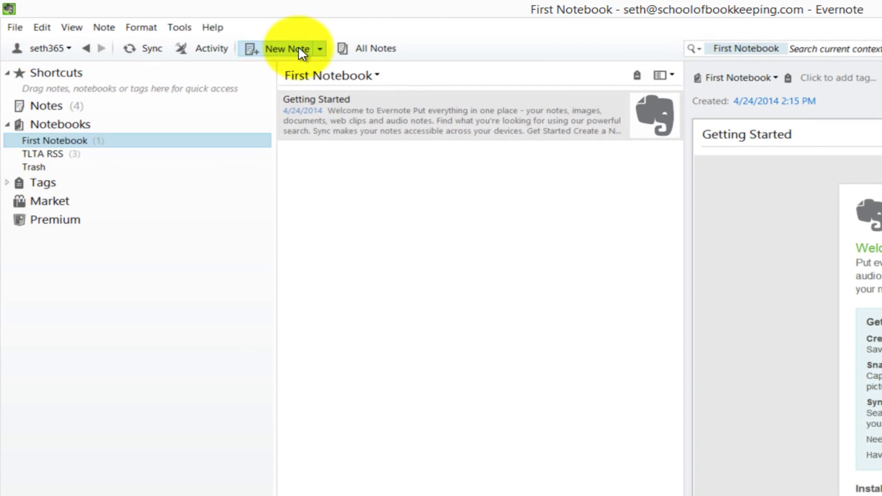
- Create a new note in First Notebook and title it "Notes For Saturday May 3, 2014"
{"action": "left_click", "coordinate": [205, 31]}
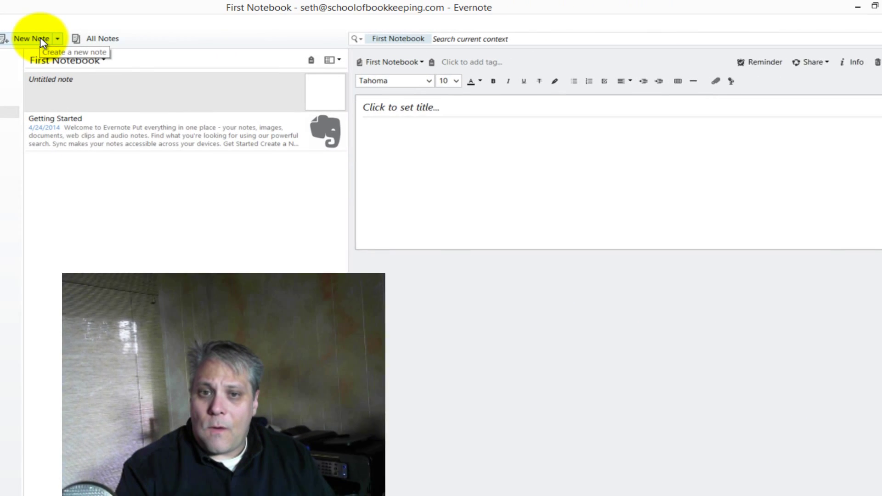
{"action": "left_click", "coordinate": [368, 110]}
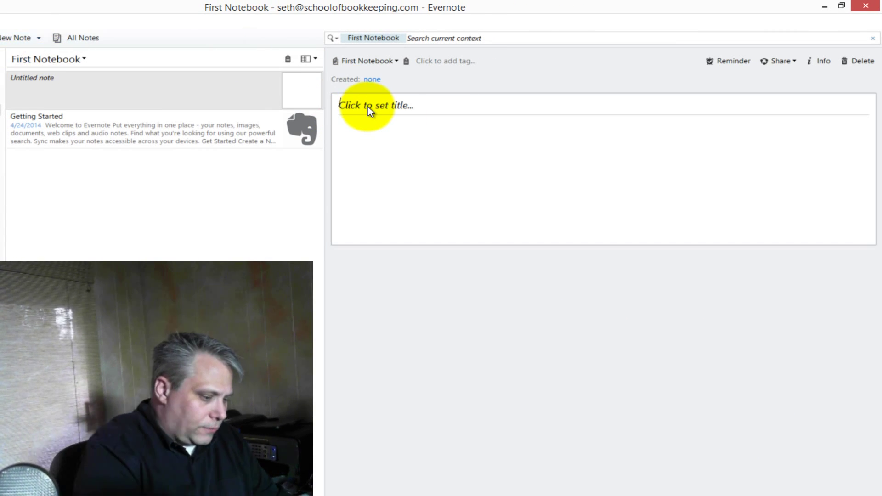
{"action": "type", "text": "Notes For"}
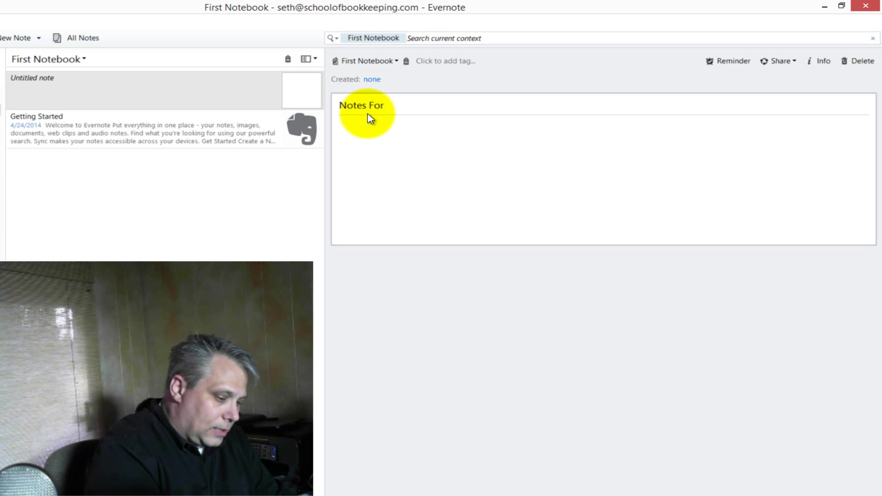
{"action": "type", "text": "may"}
{"action": "key", "text": "BackSpace"}
{"action": "key", "text": "BackSpace"}
{"action": "key", "text": "BackSpace"}
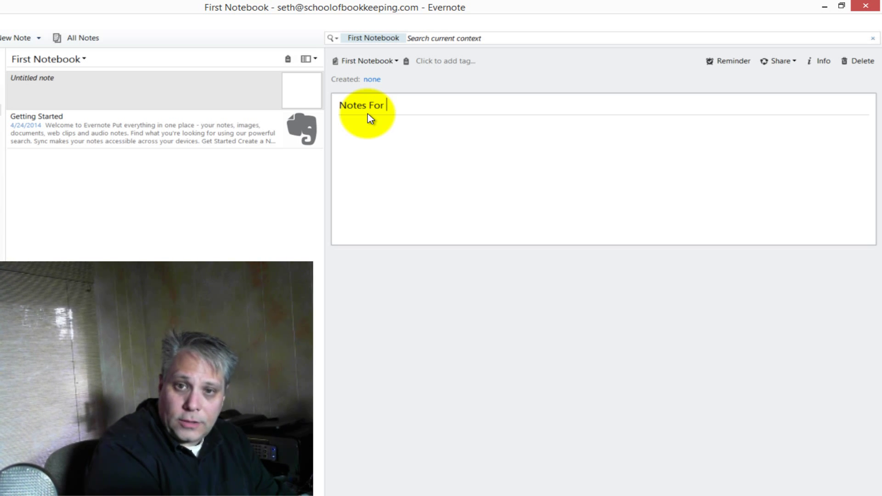
{"action": "type", "text": "Saturday Ma"}
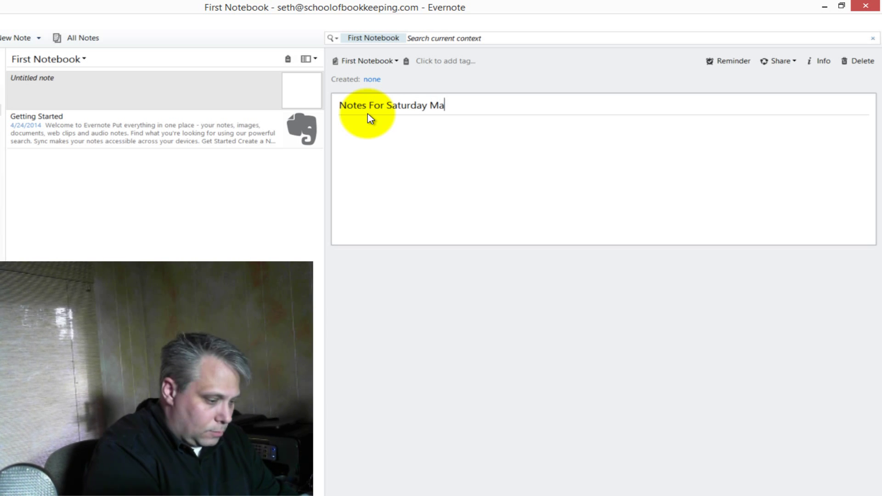
{"action": "type", "text": "y 3, 2"}
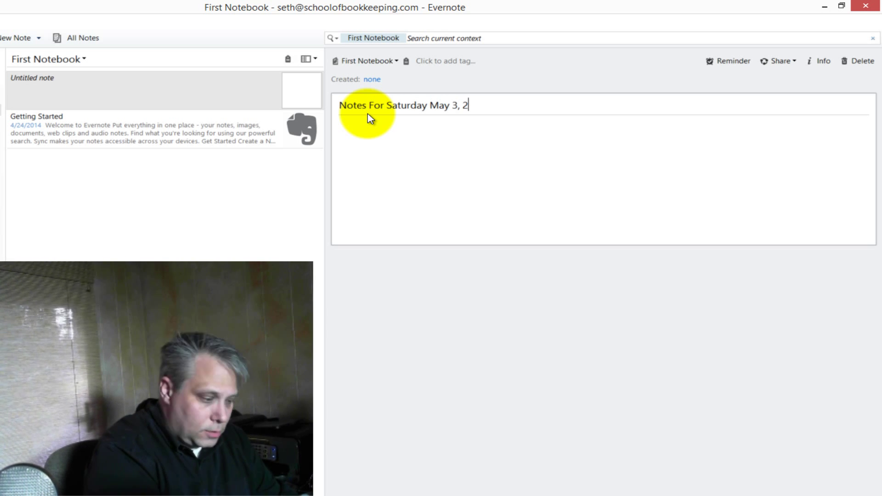
{"action": "type", "text": "014"}
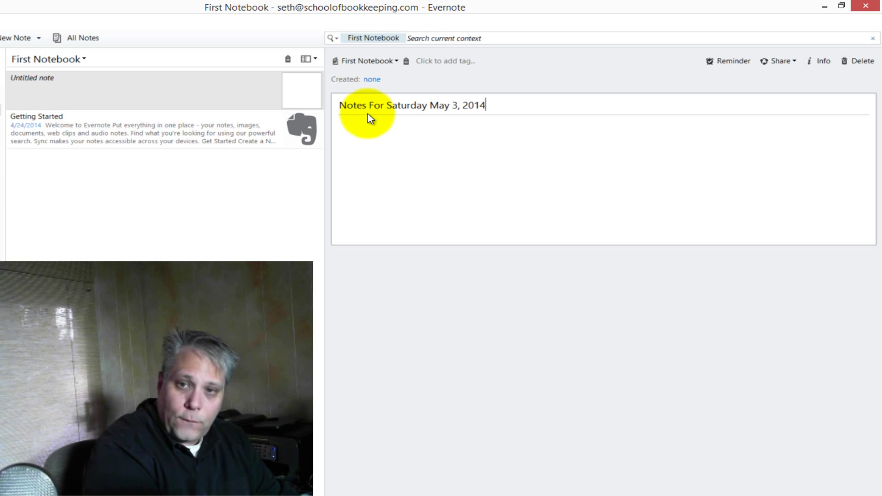
{"action": "key", "text": "Return"}
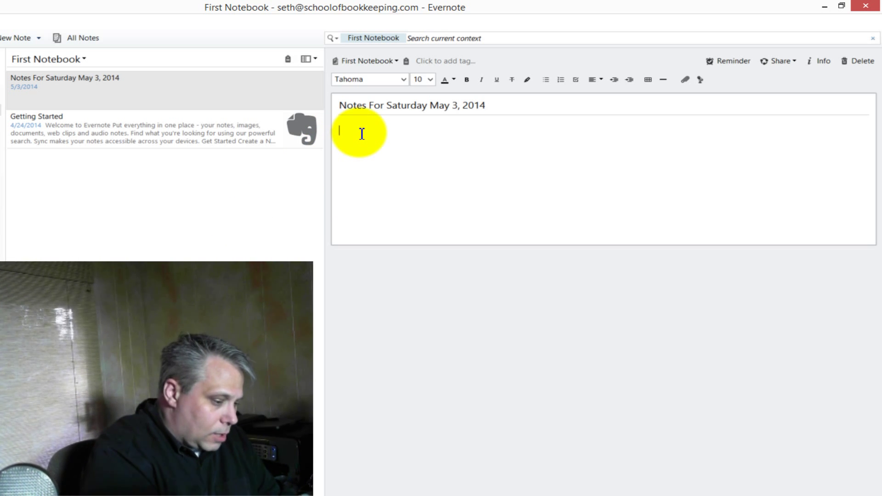
- Write two separate entries in the note body: "6 am Woke up and got ready." and "8 am At my desk working."
{"action": "type", "text": "W"}
{"action": "key", "text": "BackSpace"}
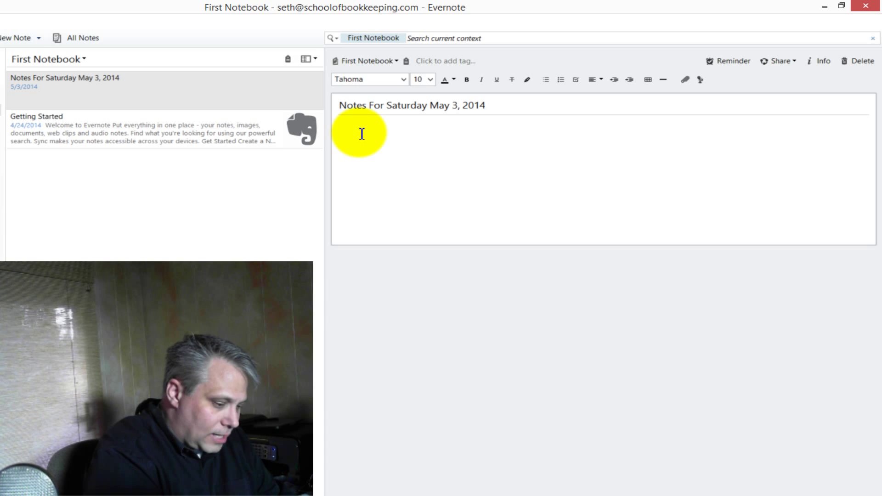
{"action": "type", "text": "6 am Wo"}
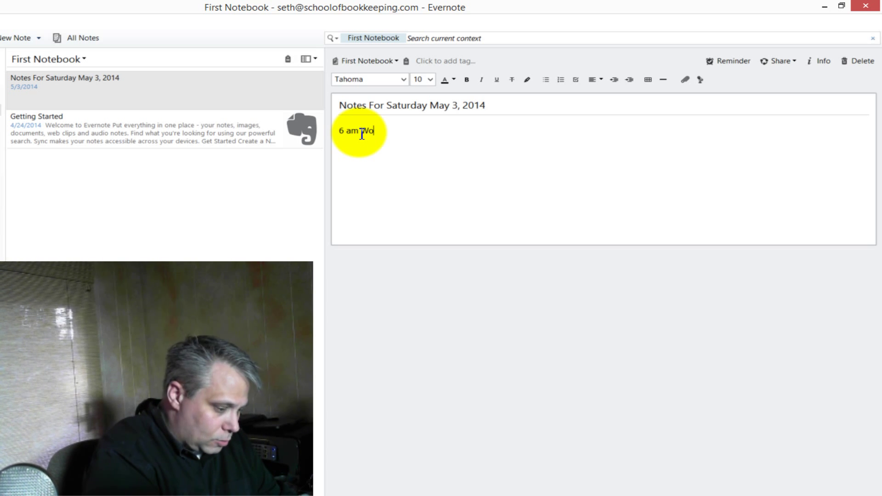
{"action": "type", "text": "ke up and got ready."}
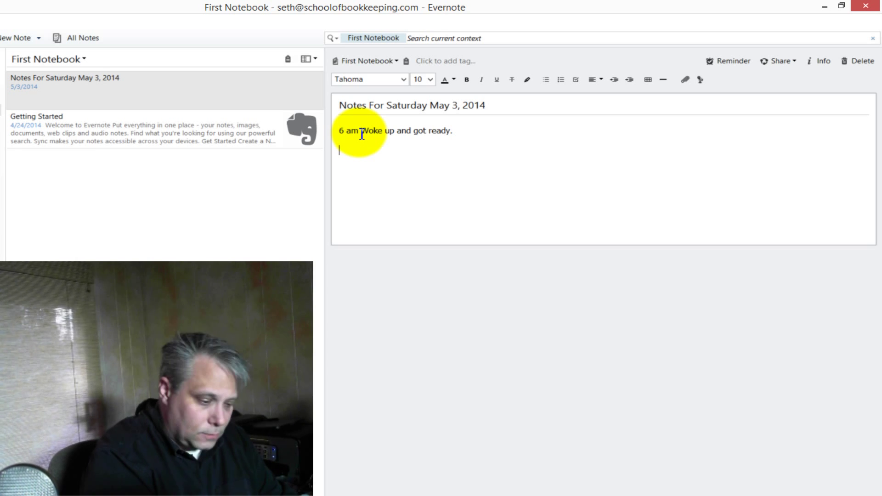
{"action": "type", "text": "8 am A"}
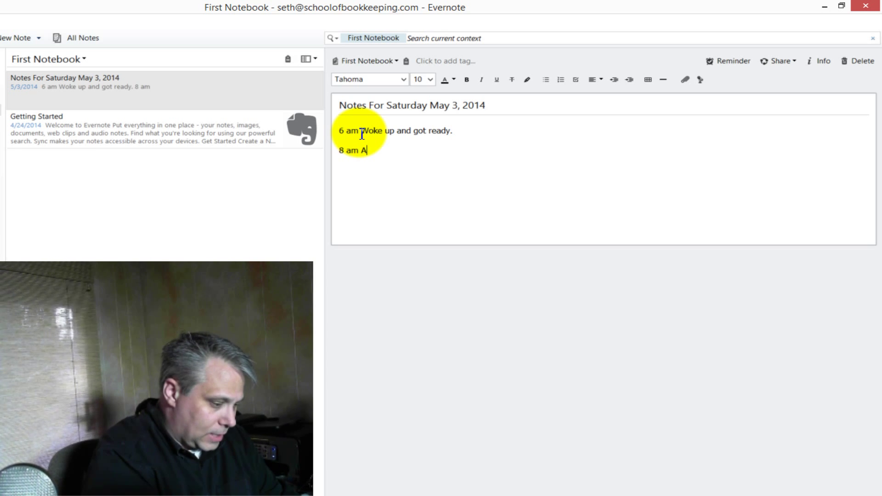
{"action": "type", "text": "t my desk wor"}
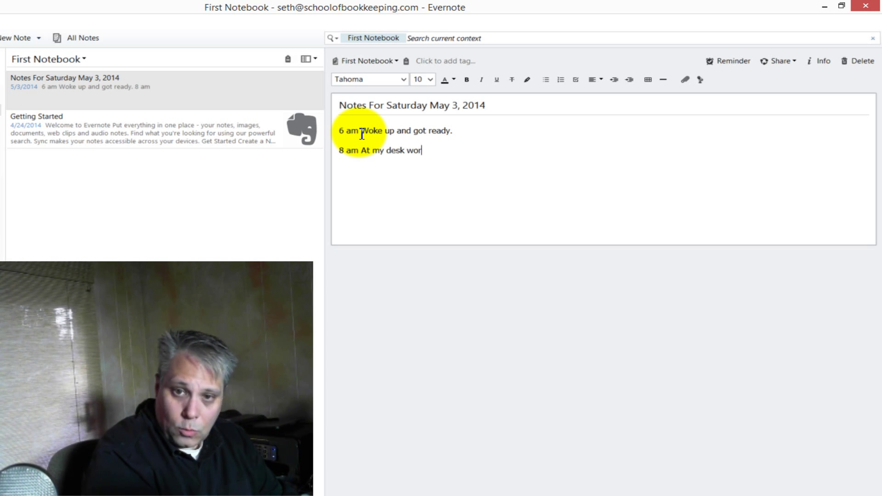
{"action": "type", "text": "king."}
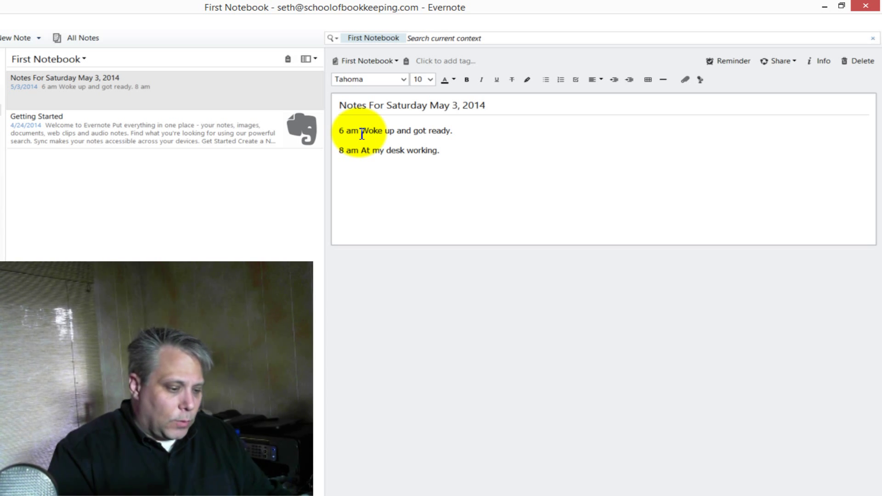
- Insert a horizontal rule a few blank lines below the 8 am entry, with an empty line beneath it
{"action": "key", "text": "Return"}
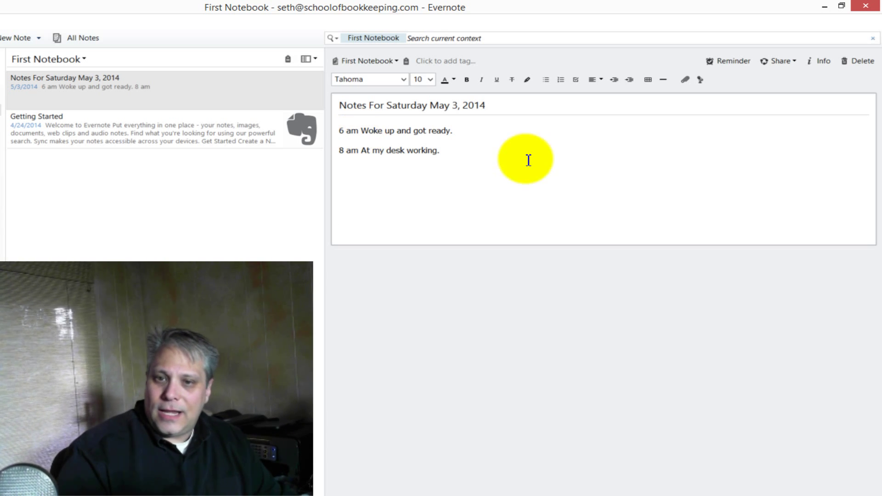
{"action": "left_click", "coordinate": [663, 80]}
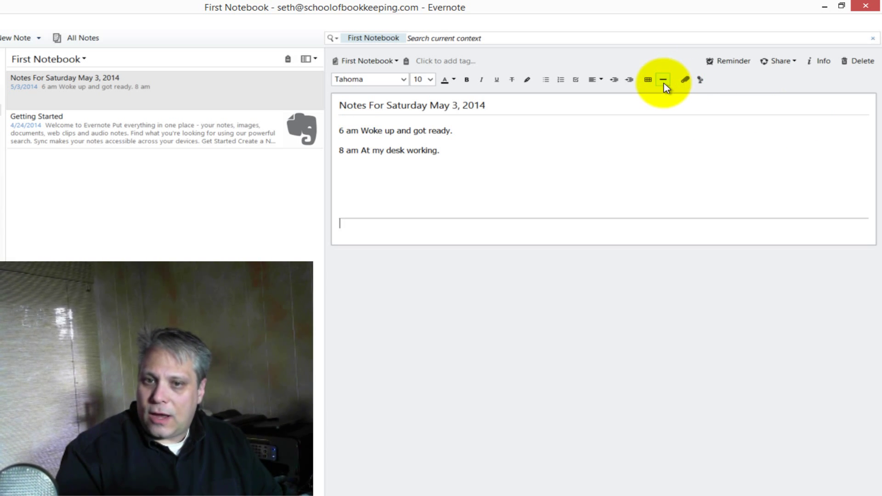
{"action": "key", "text": "Return"}
{"action": "key", "text": "Return"}
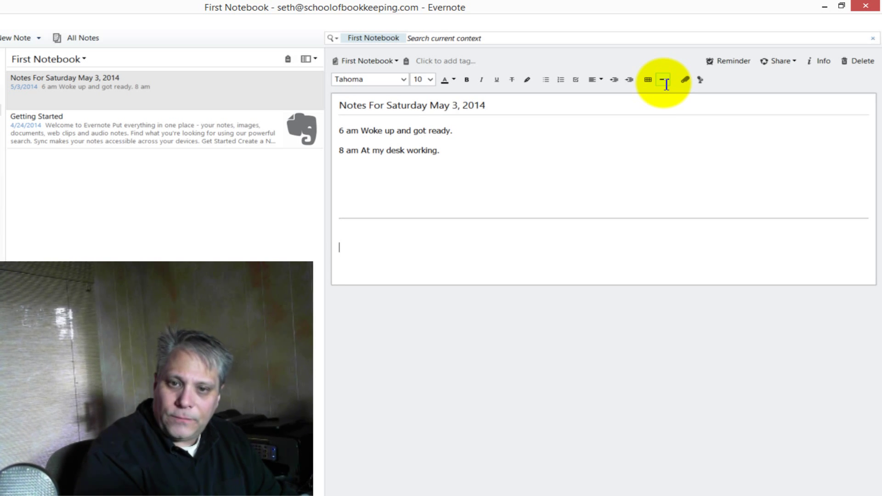
{"action": "key", "text": "BackSpace"}
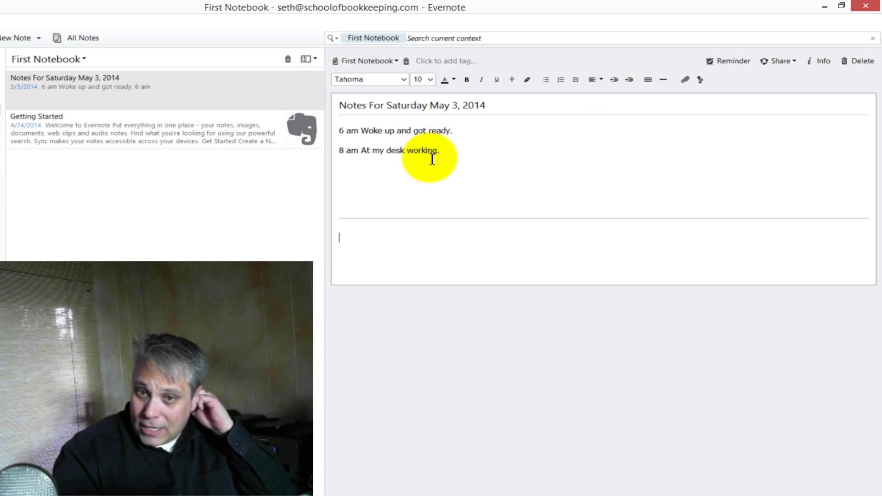
- Add a bold "Daily Log" heading directly below the horizontal rule and insert a second rule under the heading
{"action": "left_click_drag", "start_coordinate": [449, 152], "coordinate": [342, 129]}
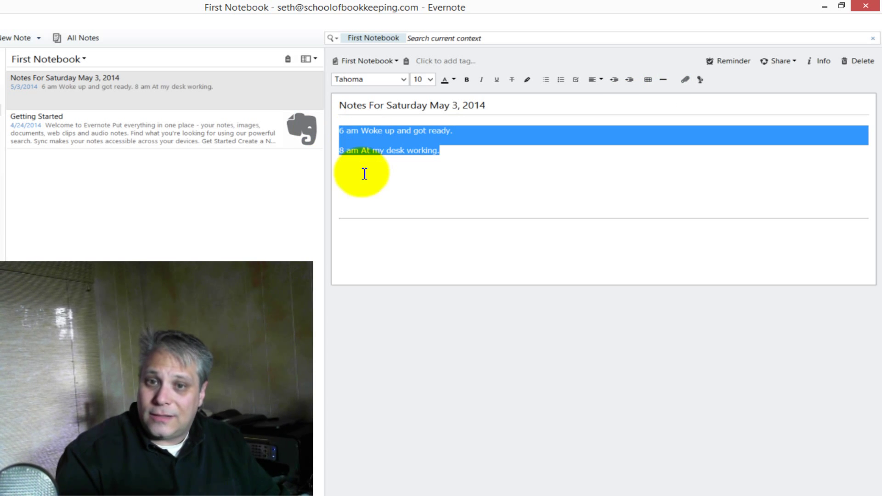
{"action": "left_click", "coordinate": [376, 236]}
{"action": "type", "text": "Daily"}
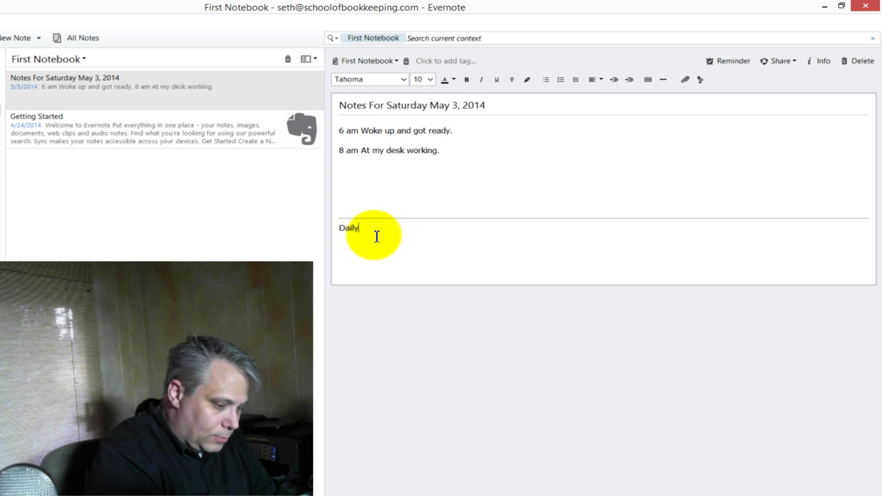
{"action": "type", "text": " Log"}
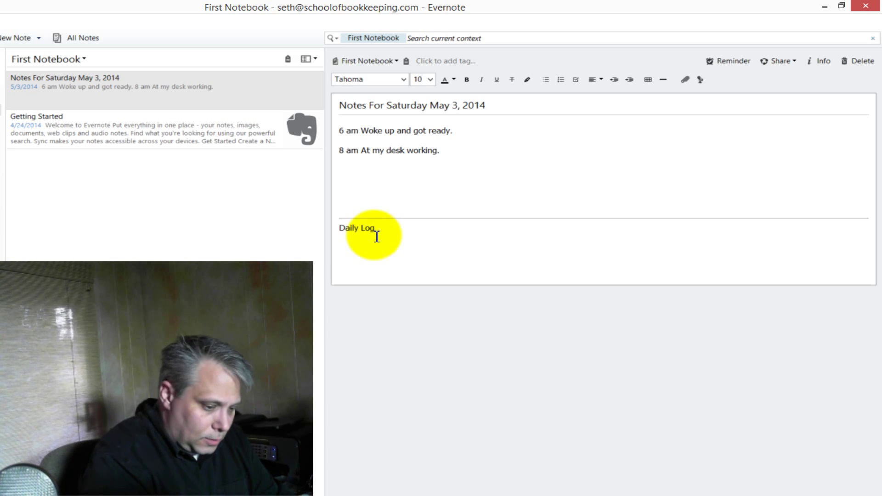
{"action": "key", "text": "shift+Home"}
{"action": "key", "text": "ctrl+b"}
{"action": "key", "text": "End"}
{"action": "key", "text": "Return"}
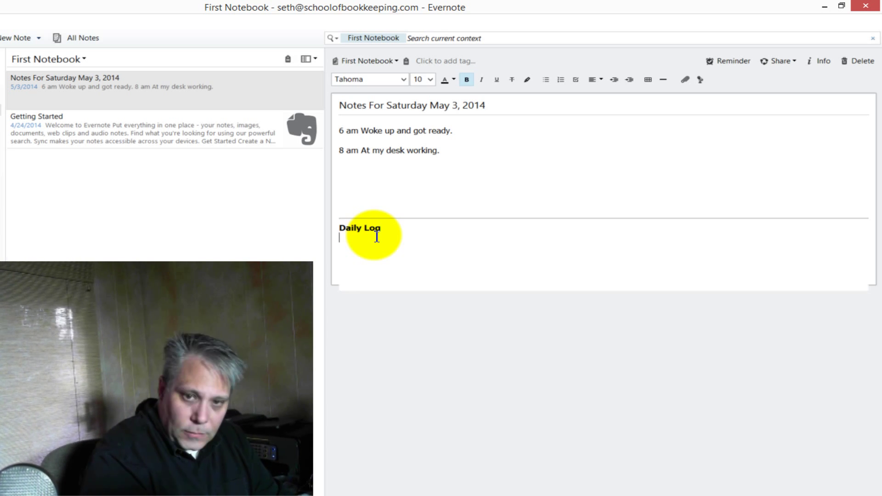
{"action": "key", "text": "ctrl+b"}
{"action": "left_click", "coordinate": [662, 80]}
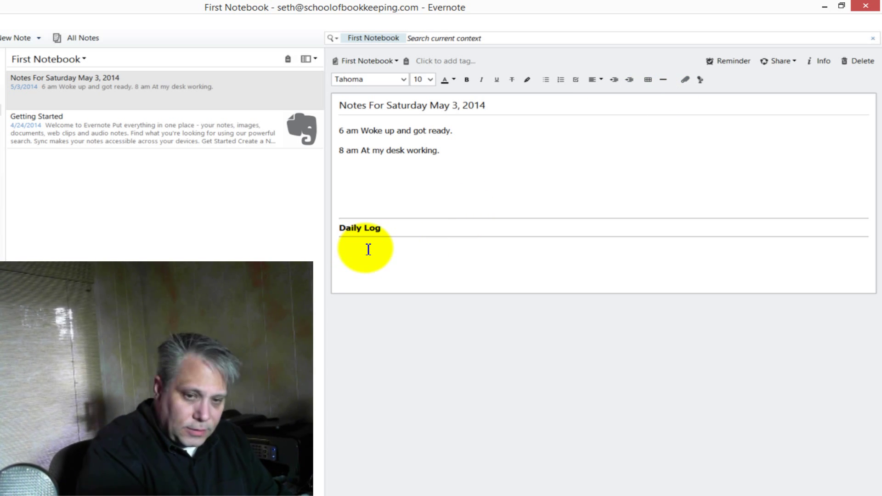
{"action": "key", "text": "Return"}
- Move the 6 am and 8 am entries from the beginning of the note to below the Daily Log heading
{"action": "left_click_drag", "start_coordinate": [465, 163], "coordinate": [333, 133]}
{"action": "key", "text": "ctrl+c"}
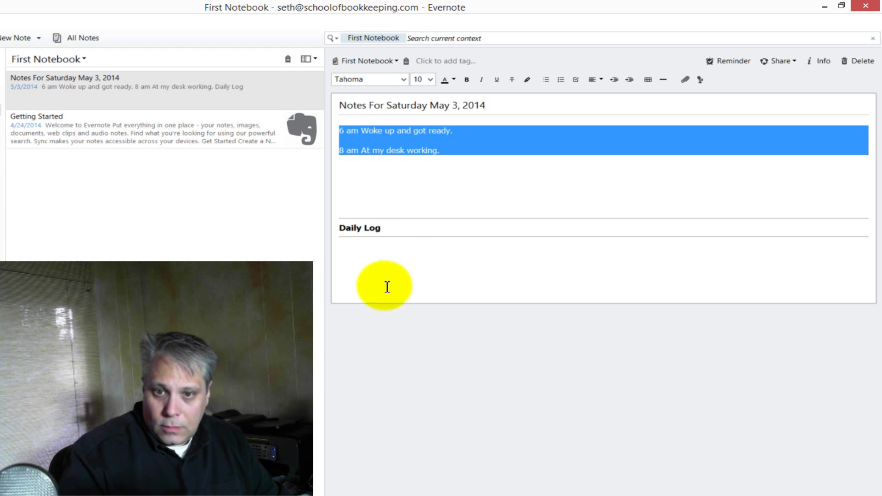
{"action": "left_click", "coordinate": [382, 257]}
{"action": "key", "text": "ctrl+v"}
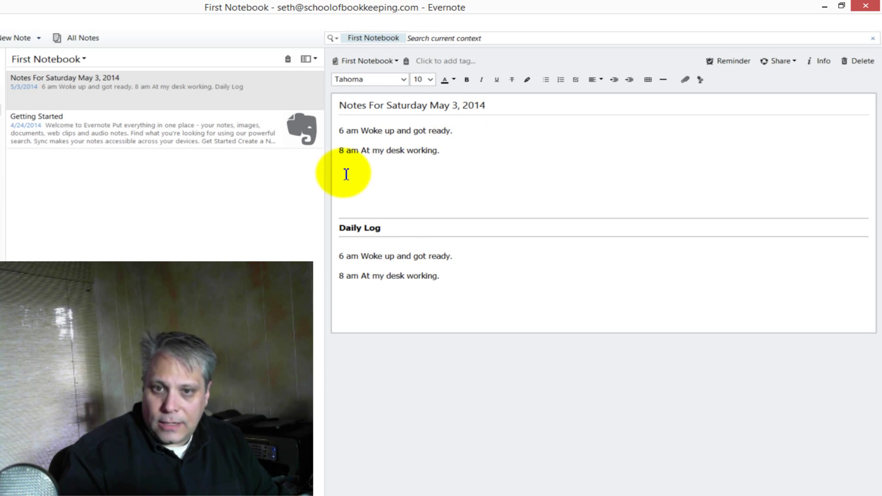
{"action": "left_click_drag", "start_coordinate": [347, 174], "coordinate": [317, 123]}
{"action": "key", "text": "Delete"}
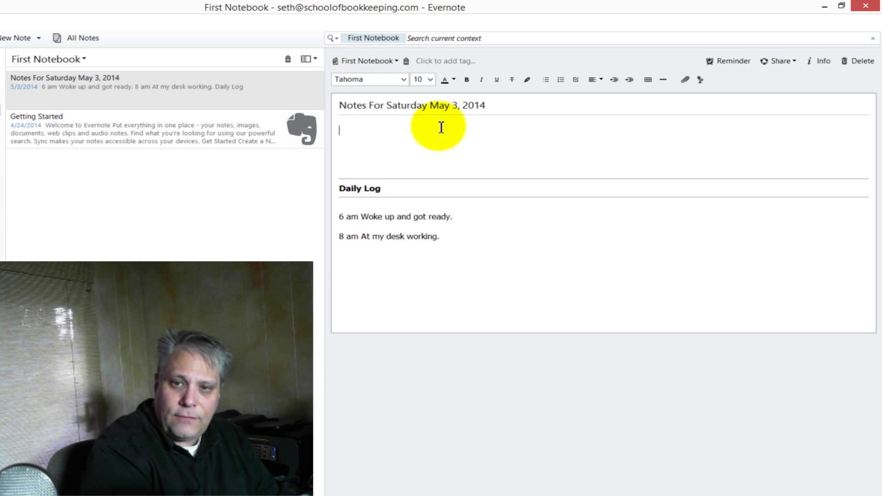
- Open the "Notes For Saturday May 3, 2014" note in its own window and maximize it
{"action": "left_click", "coordinate": [208, 103]}
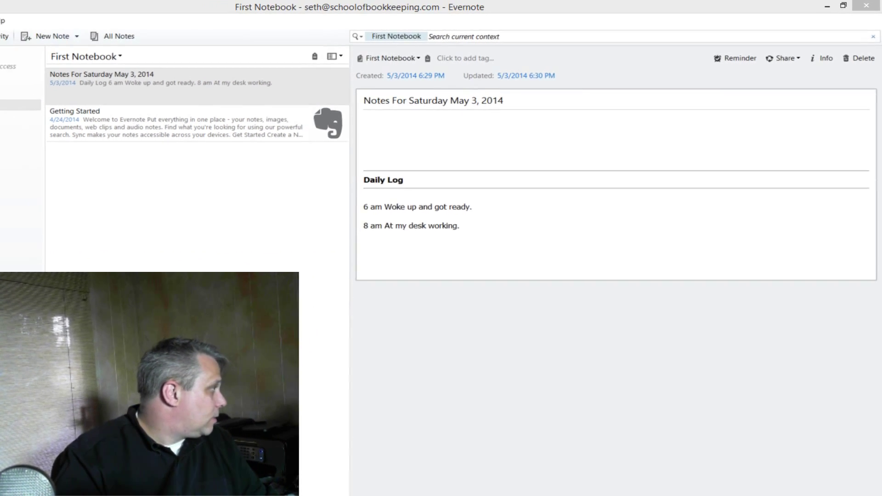
{"action": "double_click", "coordinate": [152, 80]}
{"action": "double_click", "coordinate": [217, 13]}
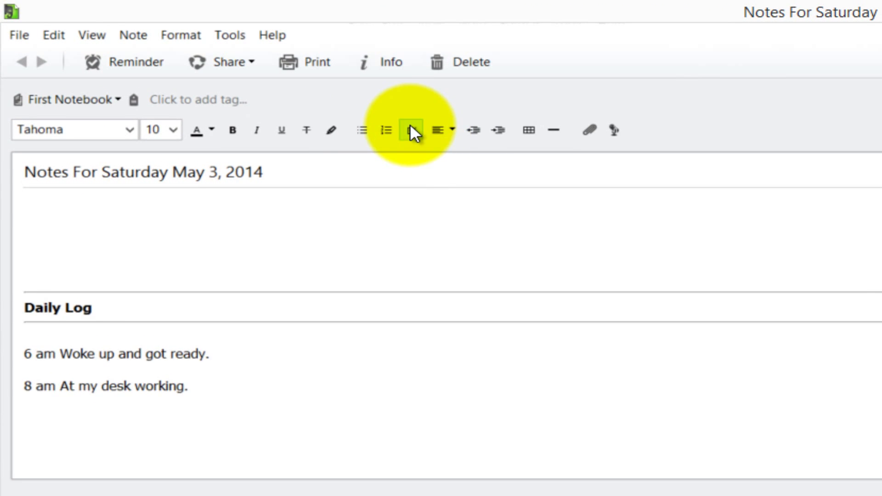
- Add a checkbox item "Call so and so..." above the Daily Log section, followed by a second empty checkbox
{"action": "left_click", "coordinate": [411, 128]}
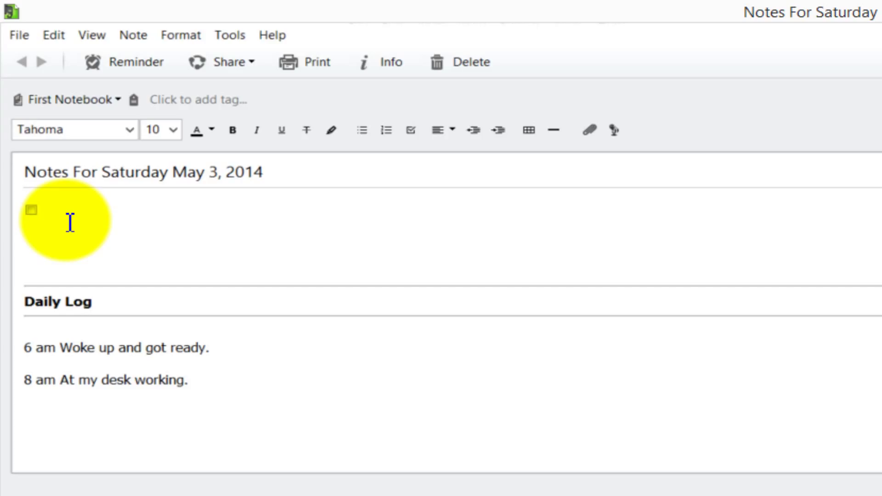
{"action": "type", "text": "Call"}
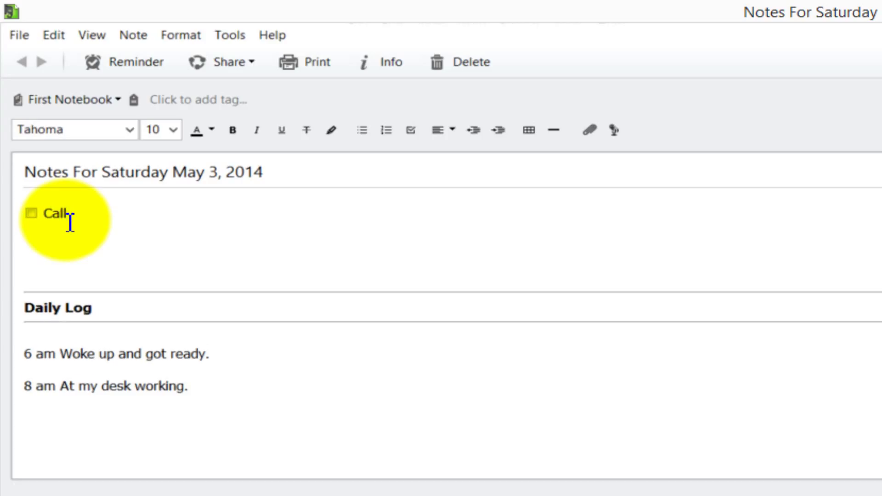
{"action": "type", "text": " so an"}
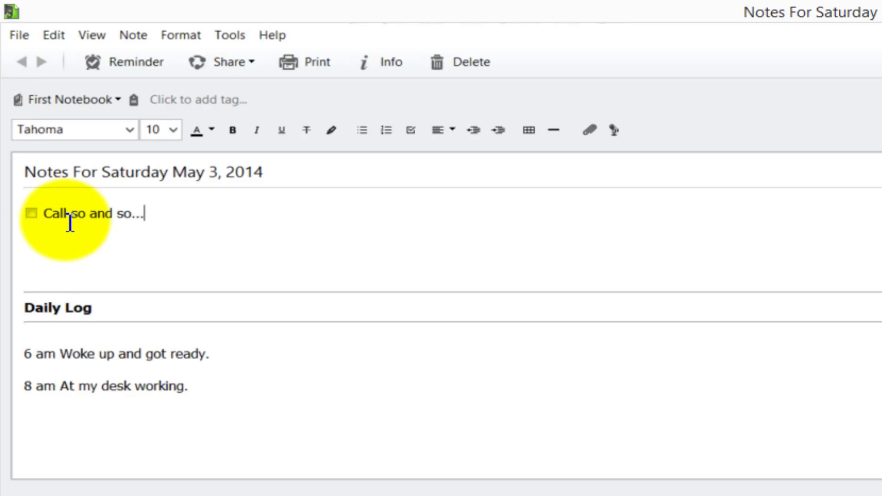
{"action": "type", "text": "d so..."}
{"action": "key", "text": "Return"}
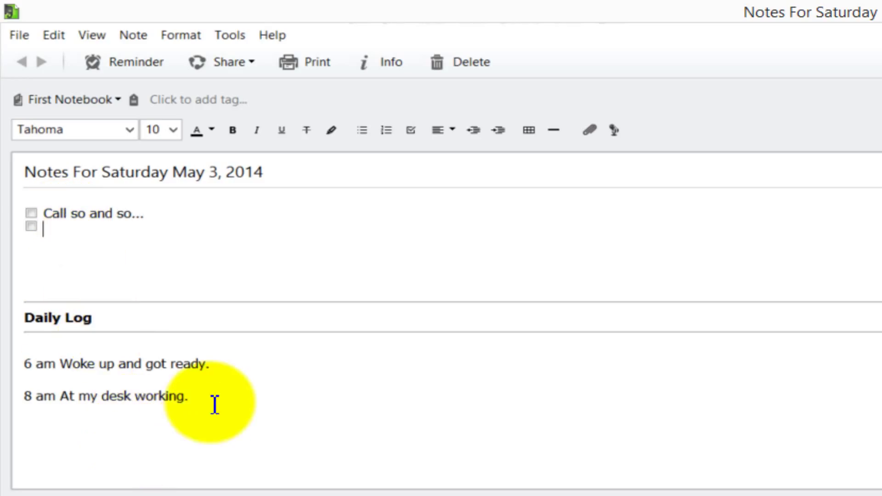
- Add a bold "Today" heading directly above the "Call so and so..." checkbox item
{"action": "left_click", "coordinate": [89, 230]}
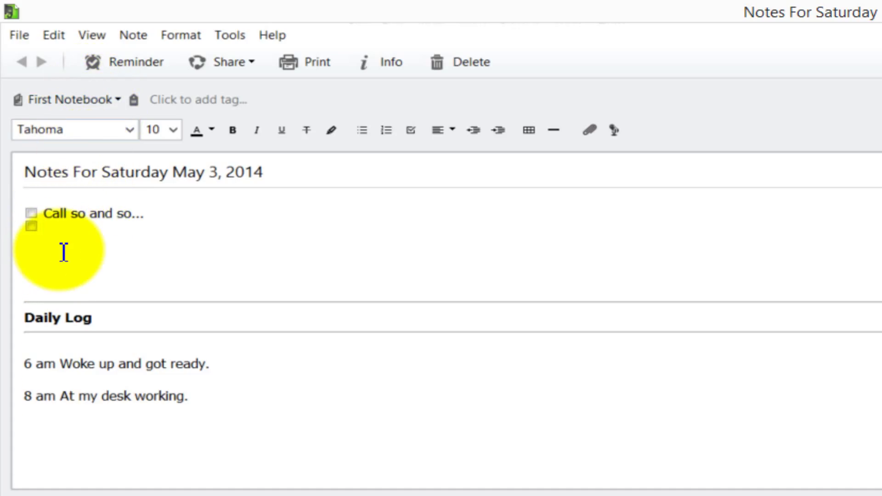
{"action": "left_click", "coordinate": [71, 232]}
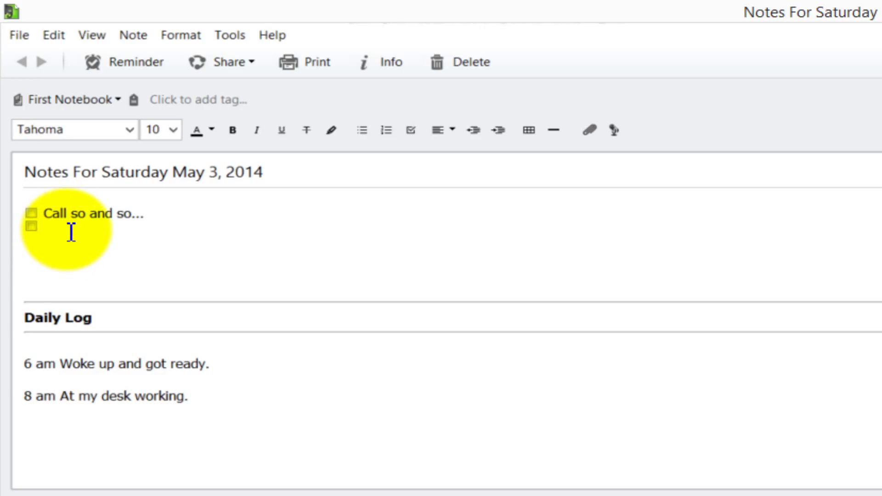
{"action": "key", "text": "Return"}
{"action": "key", "text": "Return"}
{"action": "type", "text": "T"}
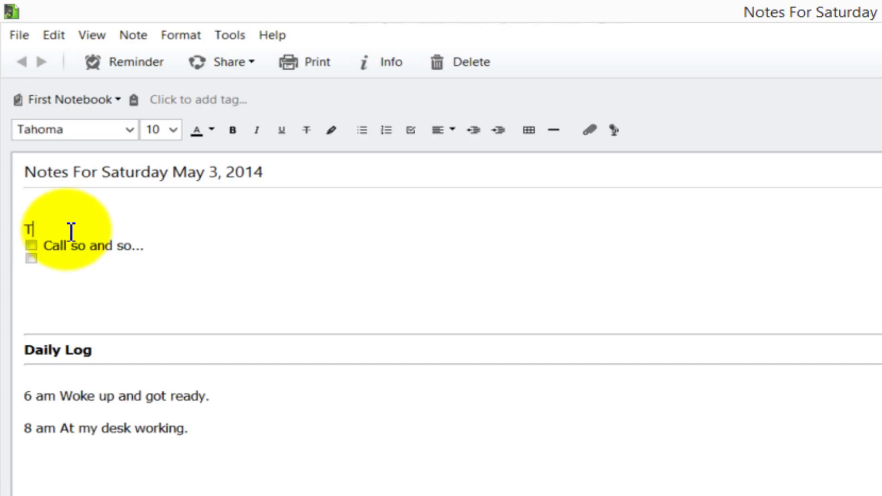
{"action": "type", "text": "oday"}
{"action": "key", "text": "shift+Home"}
{"action": "key", "text": "ctrl+b"}
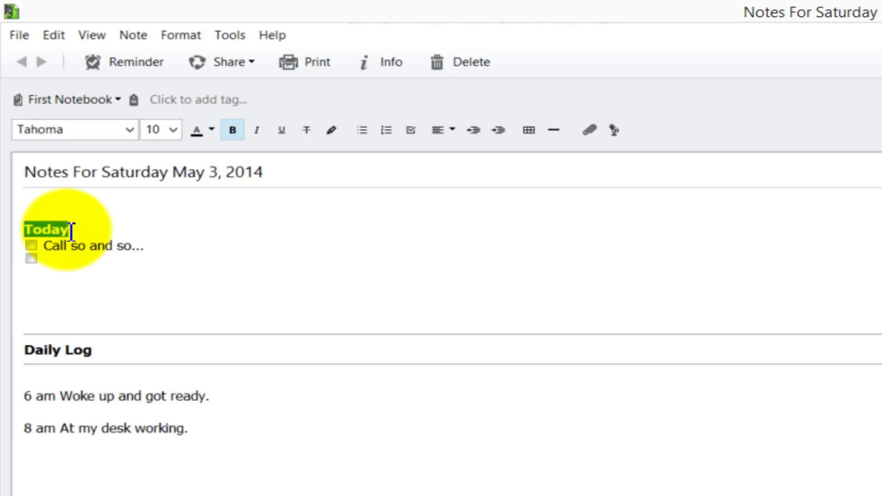
{"action": "key", "text": "Down"}
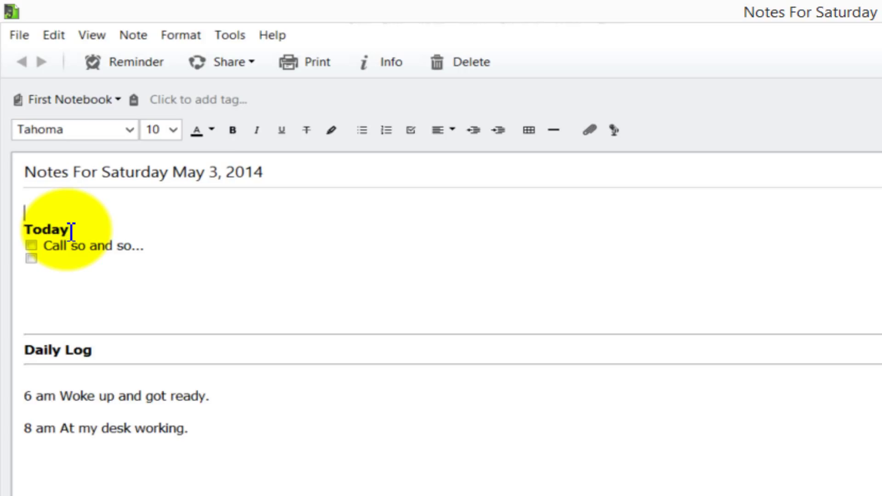
- Add a bold "Next" heading below the Today checkboxes, above the Daily Log section
{"action": "left_click", "coordinate": [176, 308]}
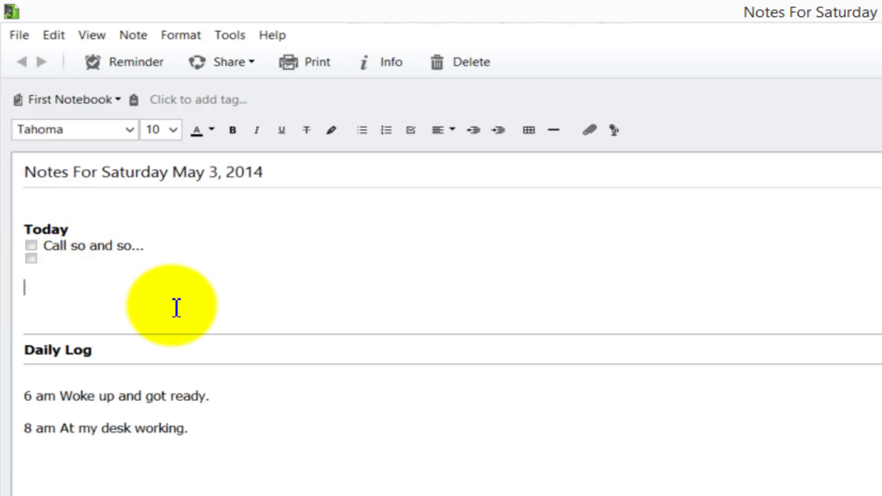
{"action": "key", "text": "shift+Home"}
{"action": "key", "text": "ctrl+b"}
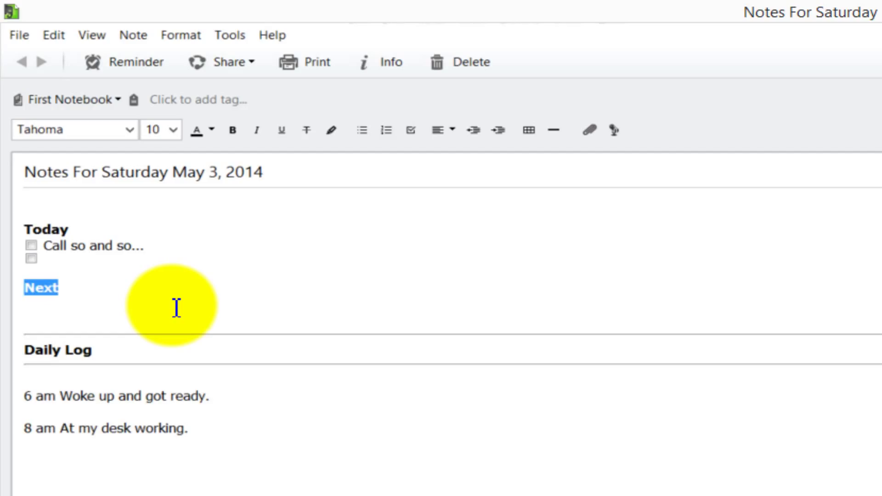
{"action": "left_click", "coordinate": [91, 291]}
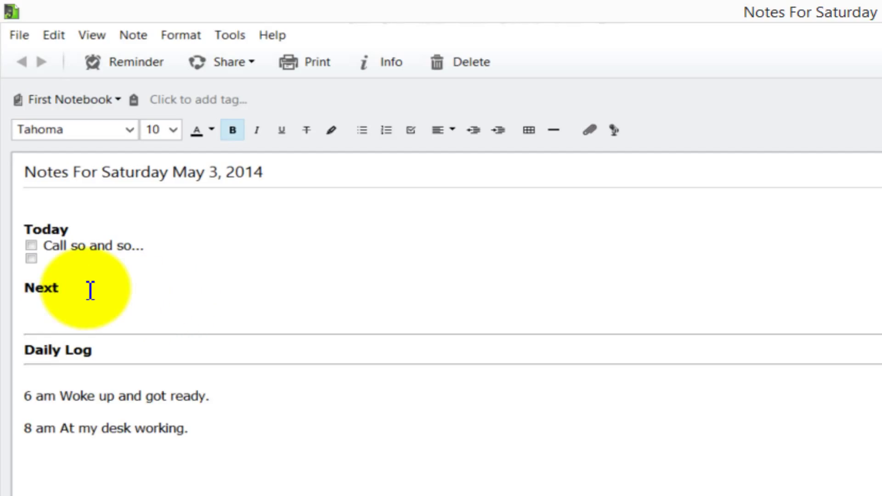
- Add two checkbox items, "Project X" and "Project Y", under the Next heading
{"action": "key", "text": "Return"}
{"action": "left_click", "coordinate": [411, 131]}
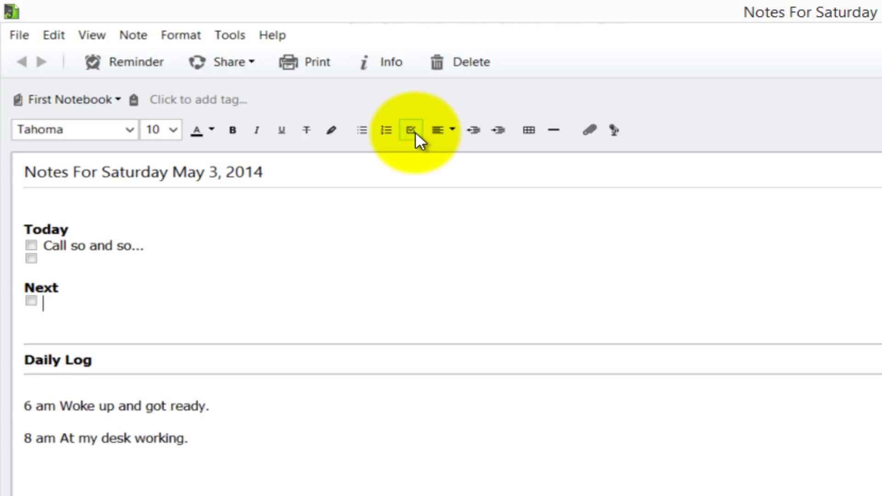
{"action": "type", "text": "Prof"}
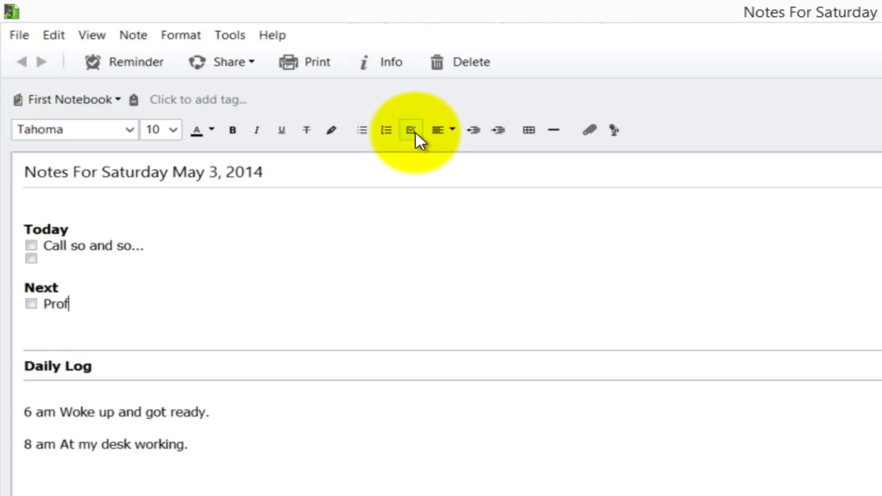
{"action": "key", "text": "BackSpace"}
{"action": "type", "text": "ject X"}
{"action": "key", "text": "Return"}
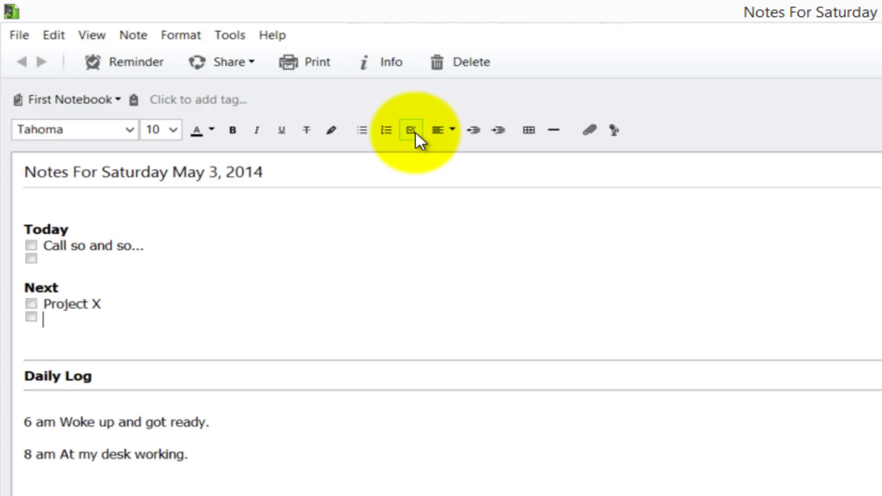
{"action": "type", "text": "Project Y"}
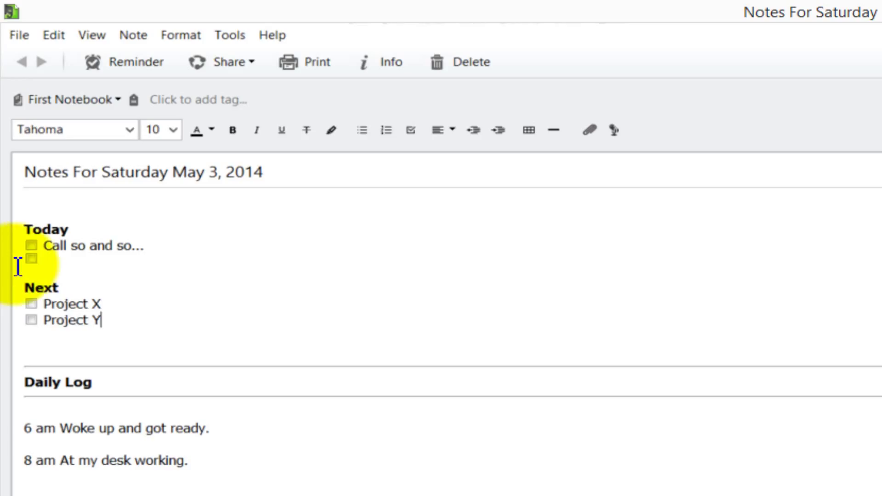
{"action": "left_click", "coordinate": [86, 287]}
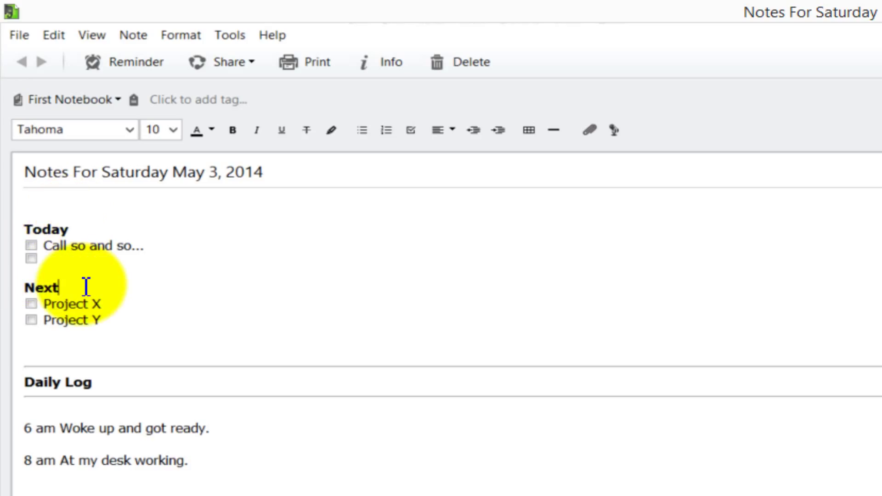
{"action": "left_click", "coordinate": [112, 307]}
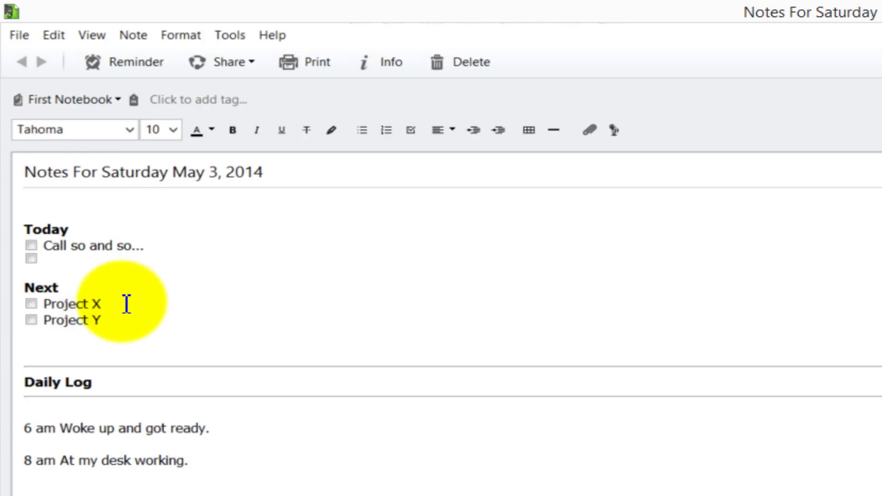
{"action": "left_click_drag", "start_coordinate": [126, 304], "coordinate": [64, 303]}
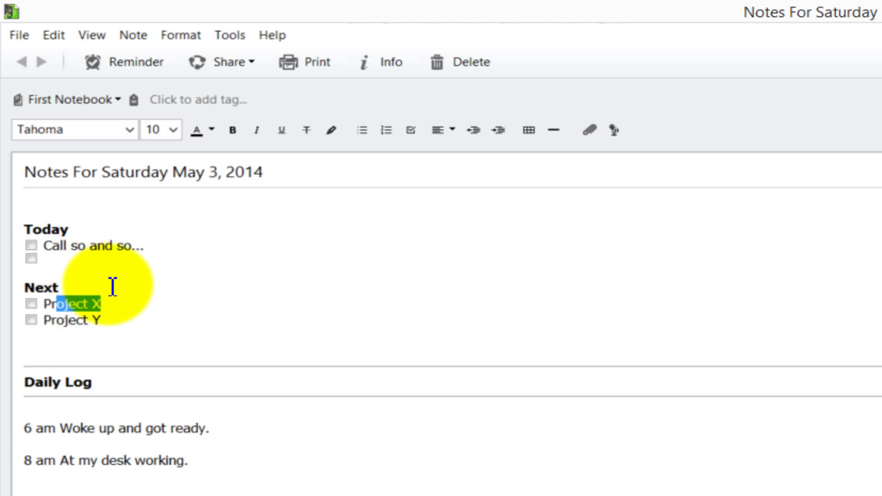
{"action": "left_click", "coordinate": [112, 259]}
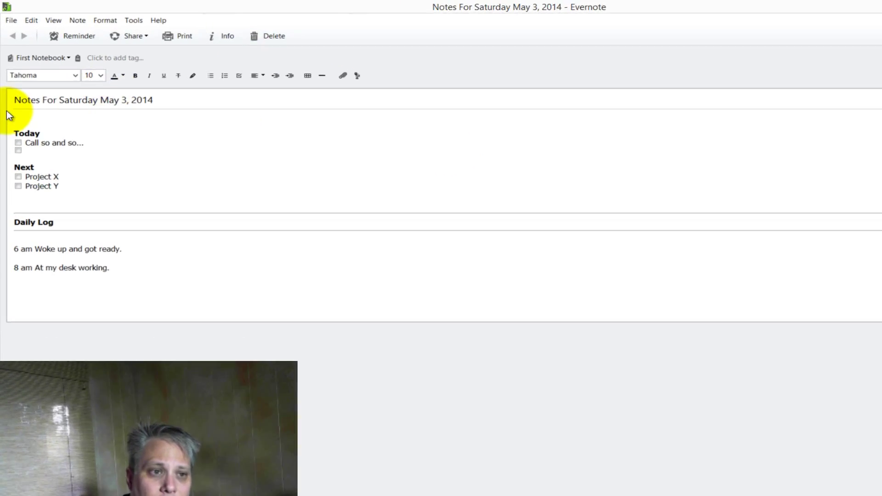
- Tag the note with "Today"
{"action": "left_click", "coordinate": [113, 58]}
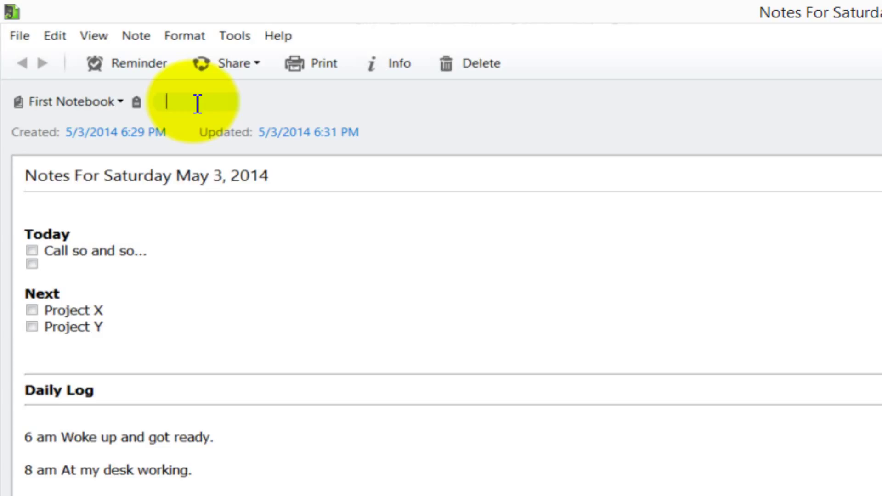
{"action": "type", "text": "Today"}
{"action": "key", "text": "Return"}
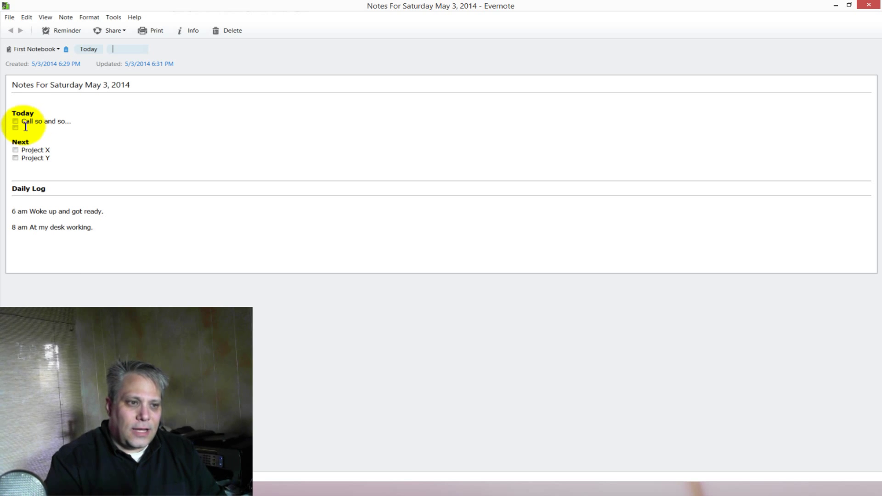
- Fill in the empty Today checkbox item as "Next Task" and check off "Call so and so..."
{"action": "left_click", "coordinate": [73, 129]}
{"action": "type", "text": "Next Task"}
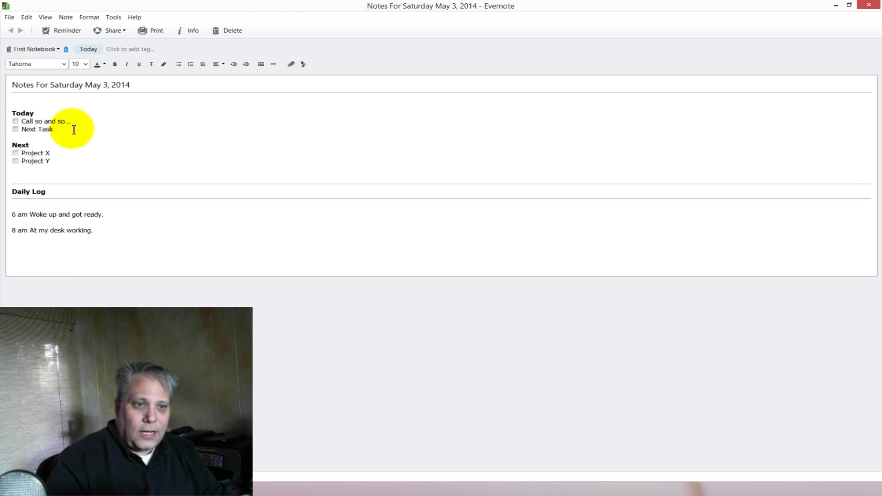
{"action": "left_click", "coordinate": [15, 122]}
{"action": "left_click", "coordinate": [102, 230]}
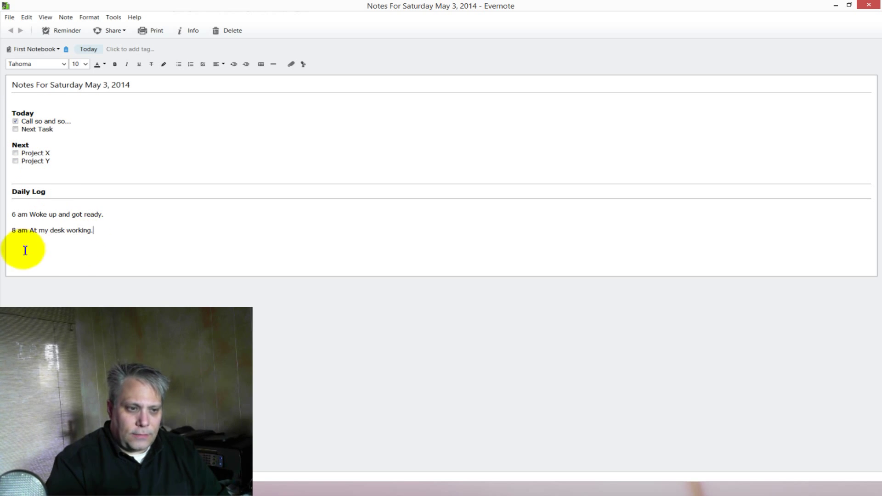
{"action": "key", "text": "Return"}
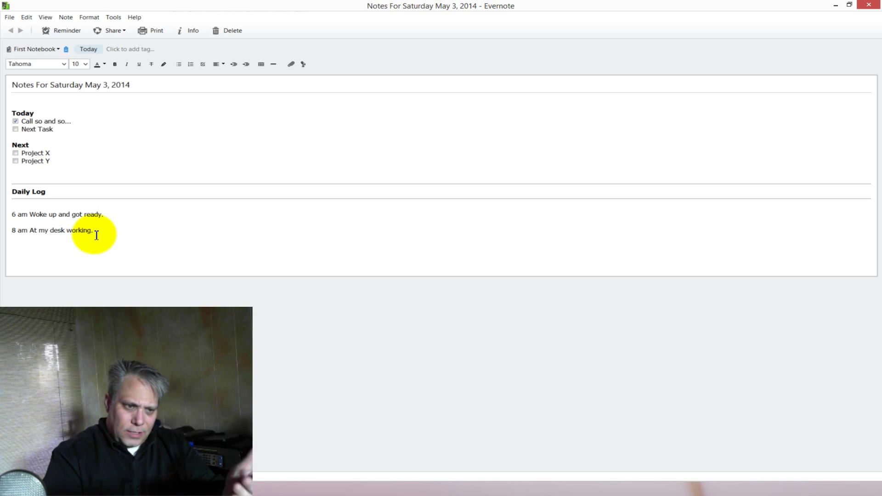
{"action": "left_click", "coordinate": [59, 130]}
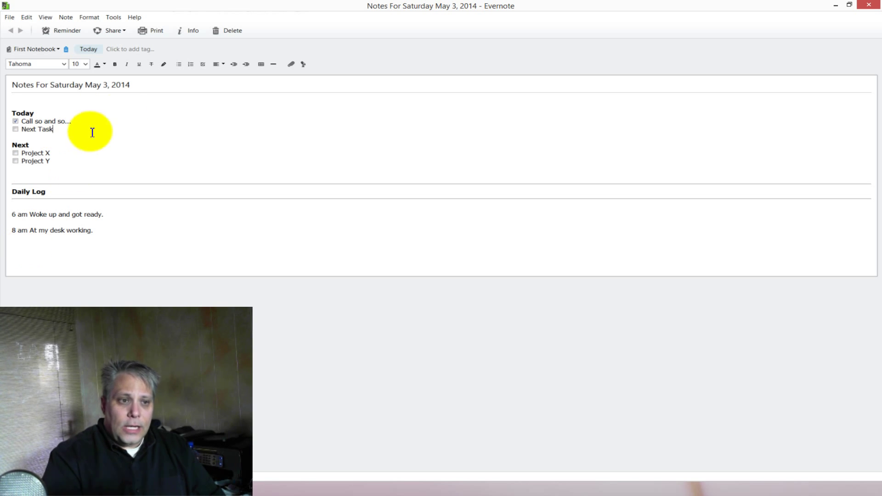
- Copy the note to First Notebook with its dates and tags preserved, and close the separate note window
{"action": "left_click", "coordinate": [66, 18]}
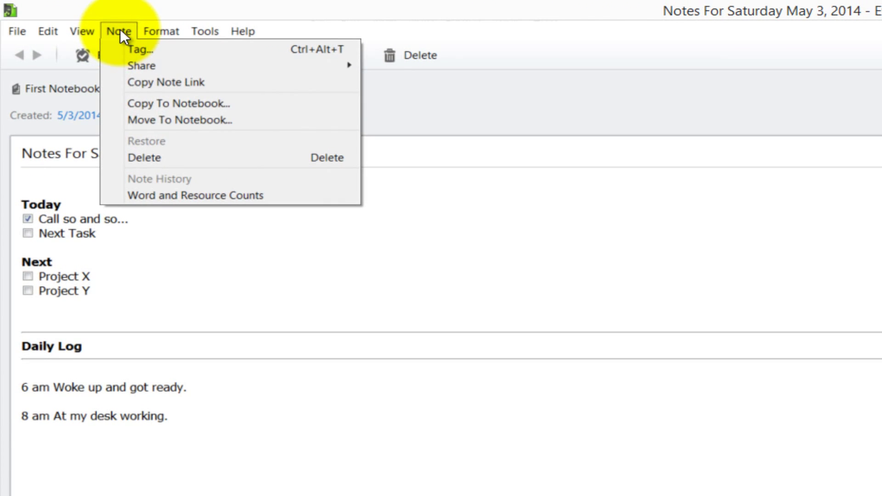
{"action": "left_click", "coordinate": [184, 106]}
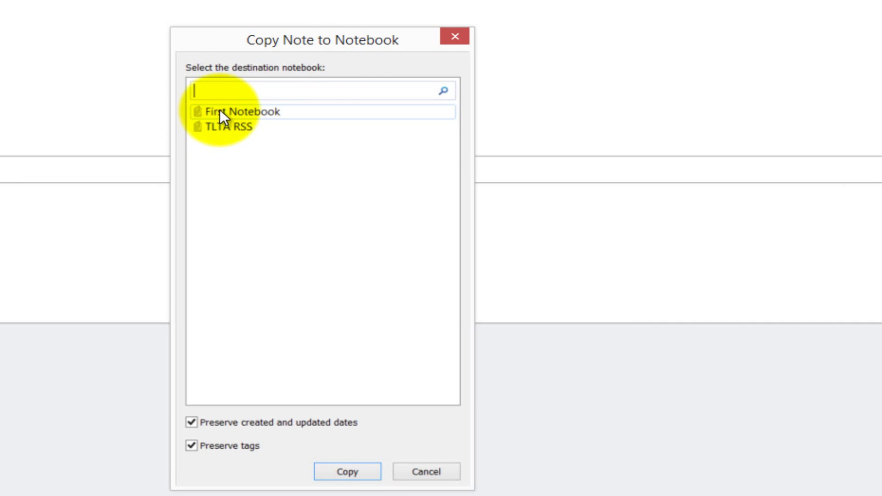
{"action": "left_click", "coordinate": [370, 445]}
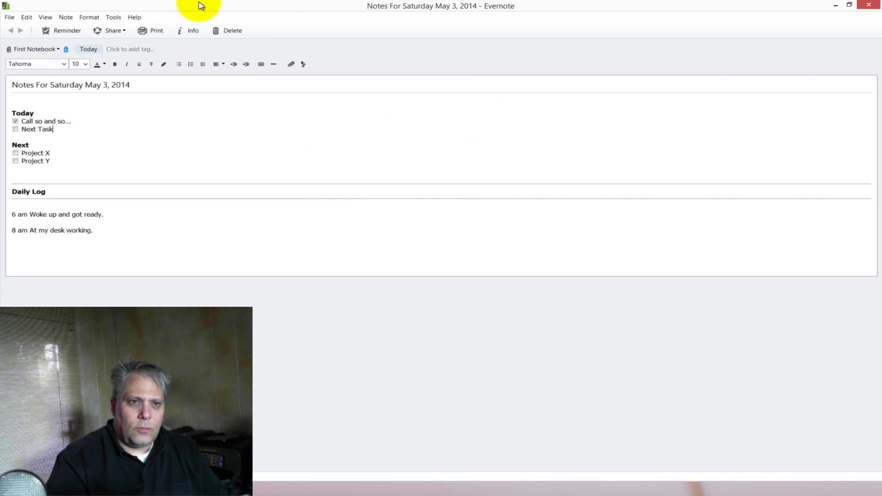
{"action": "left_click_drag", "start_coordinate": [199, 6], "coordinate": [441, 125]}
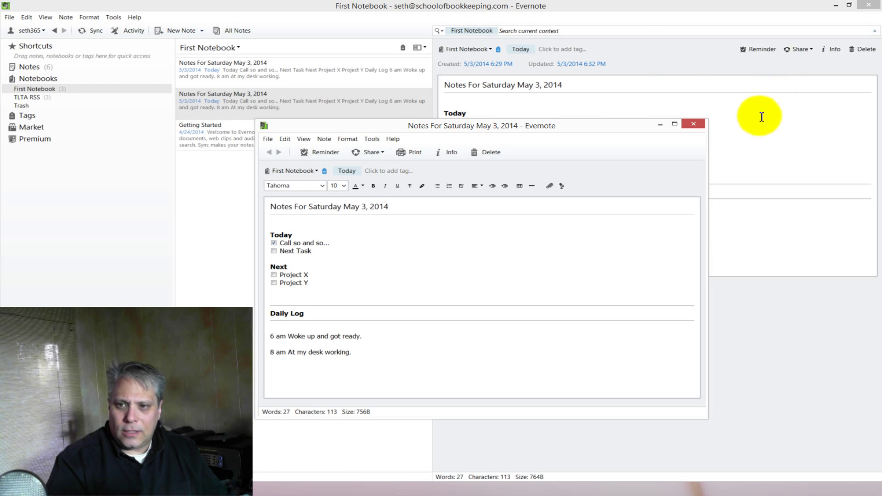
{"action": "left_click", "coordinate": [692, 124]}
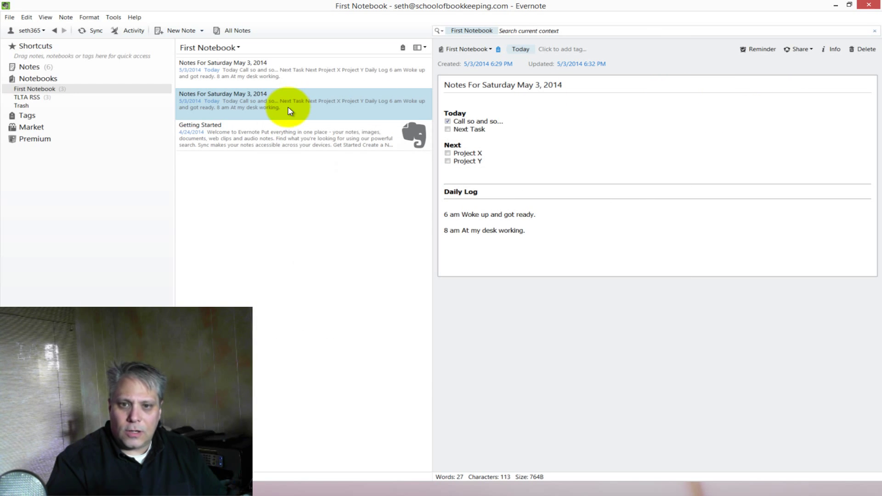
- Retitle the first of the two identical notes as "Notes For Sunday May 4, 2014"
{"action": "left_click", "coordinate": [273, 73]}
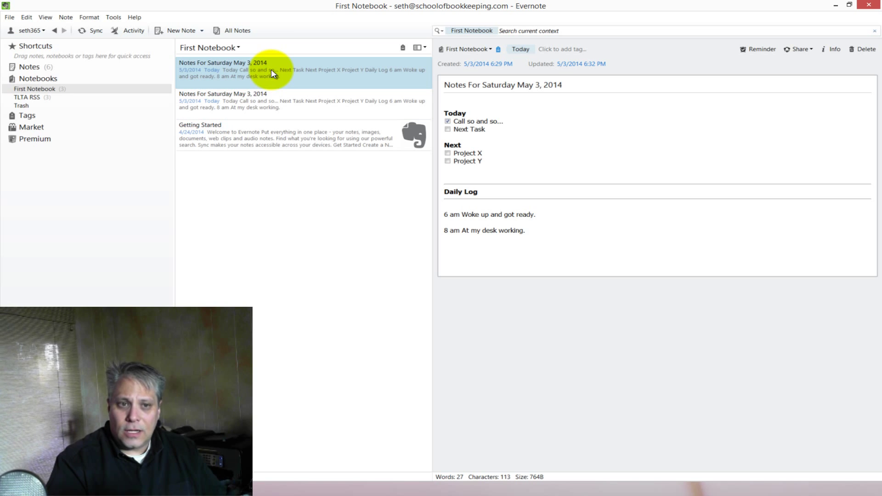
{"action": "left_click", "coordinate": [454, 84]}
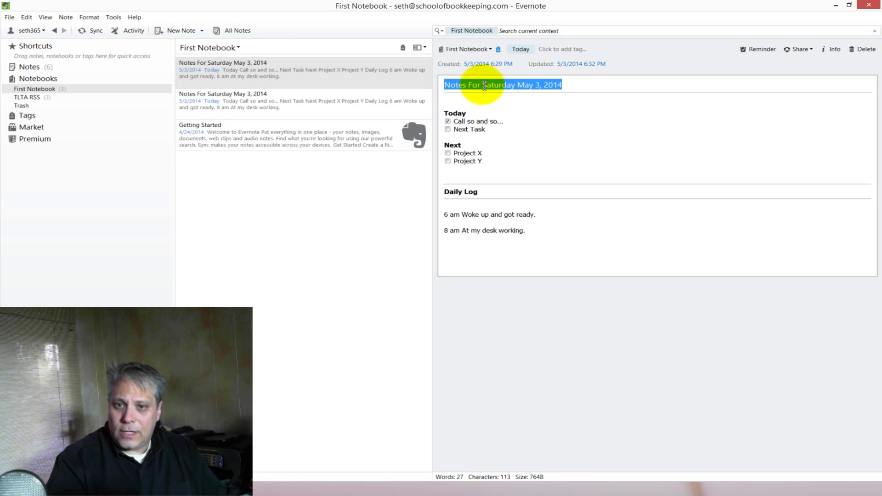
{"action": "left_click", "coordinate": [483, 86]}
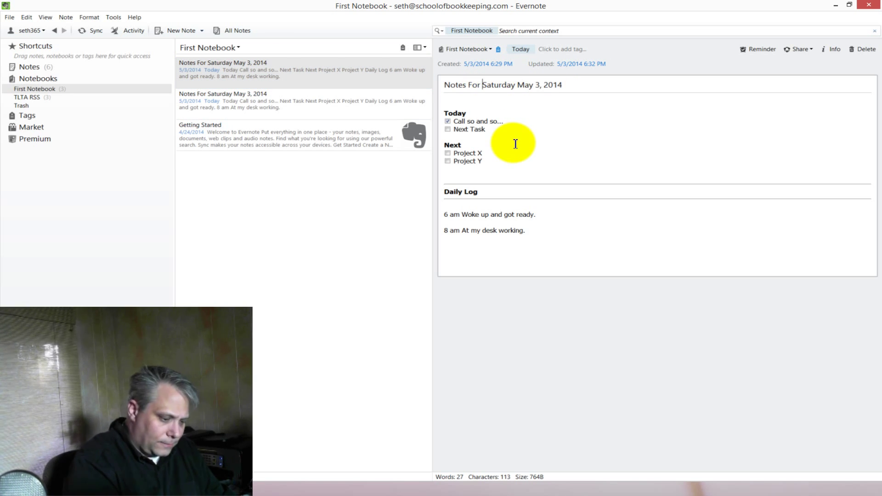
{"action": "key", "text": "ctrl+shift+Right"}
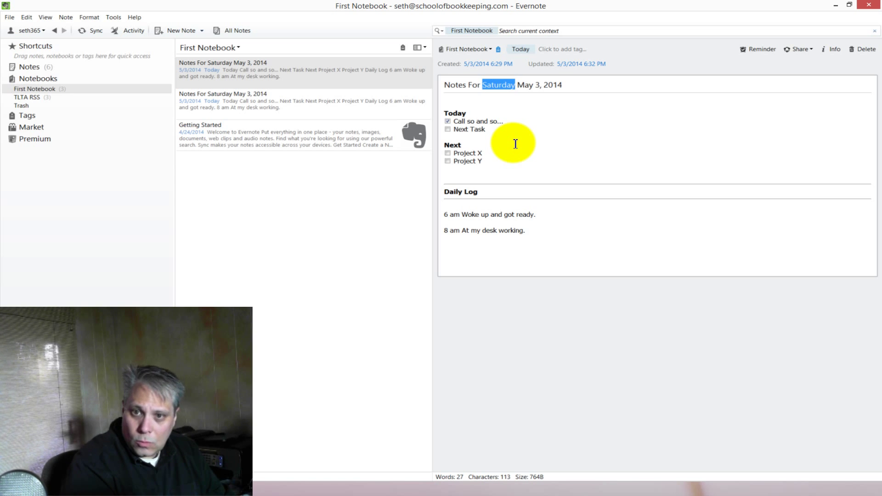
{"action": "key", "text": "Delete"}
{"action": "type", "text": "Sunday"}
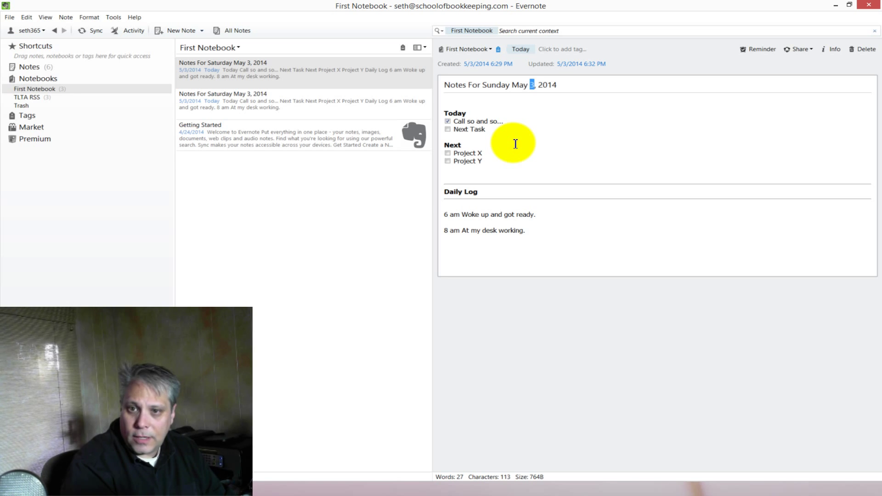
{"action": "left_click", "coordinate": [526, 121]}
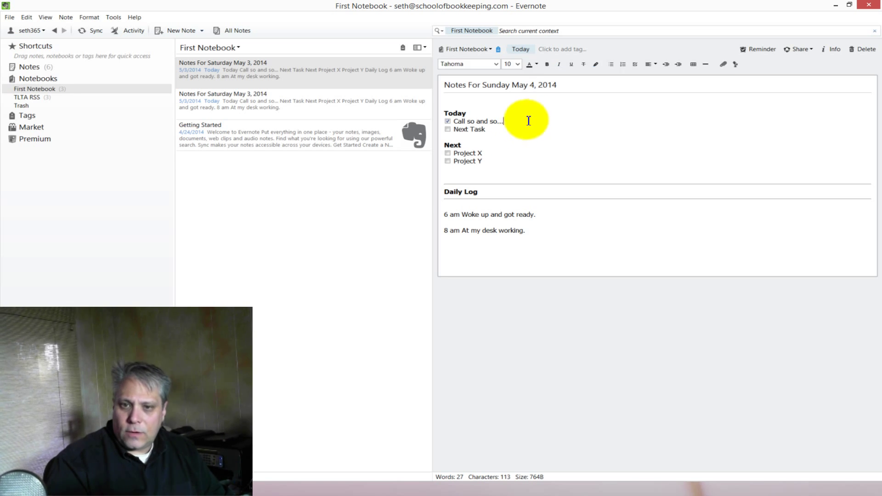
- Delete the completed "Call so and so..." item and its checkbox from the Sunday May 4, 2014 note
{"action": "left_click", "coordinate": [303, 96]}
{"action": "left_click", "coordinate": [277, 71]}
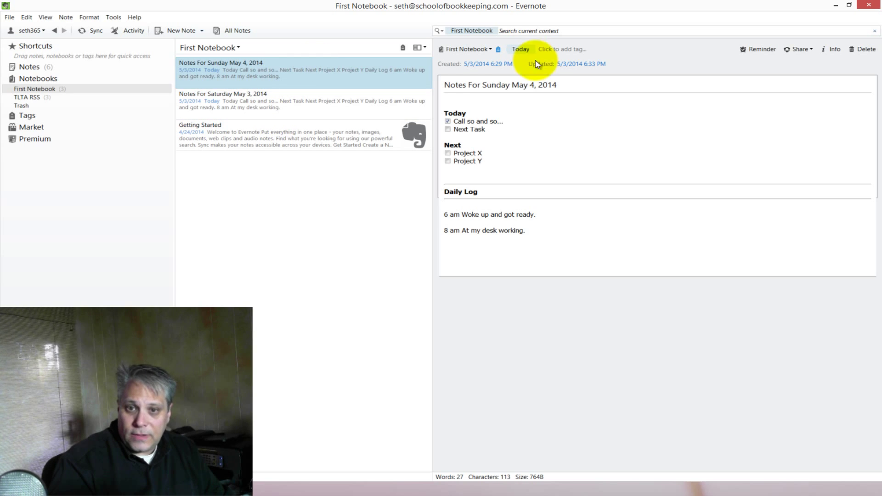
{"action": "left_click", "coordinate": [516, 120]}
{"action": "key", "text": "shift+Home"}
{"action": "key", "text": "BackSpace"}
{"action": "key", "text": "BackSpace"}
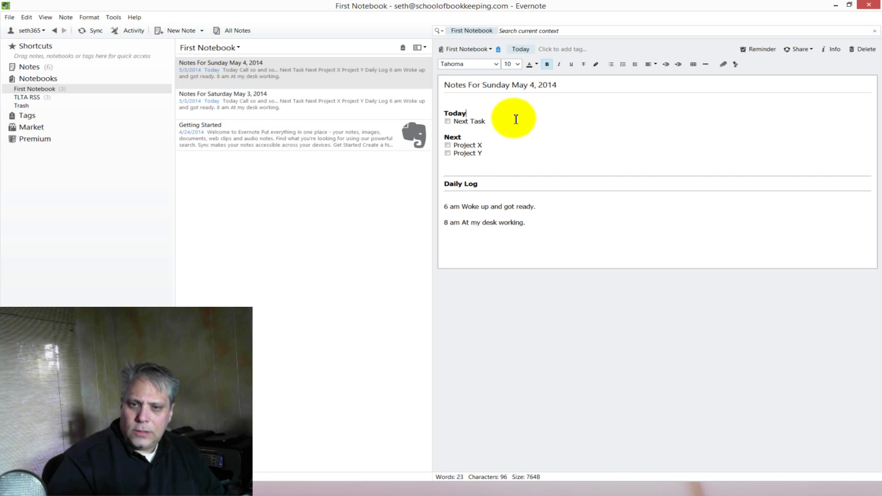
- Clear the 6 am and 8 am entries from the Daily Log of the Sunday May 4, 2014 note
{"action": "left_click", "coordinate": [490, 148]}
{"action": "left_click_drag", "start_coordinate": [544, 232], "coordinate": [467, 210]}
{"action": "key", "text": "BackSpace"}
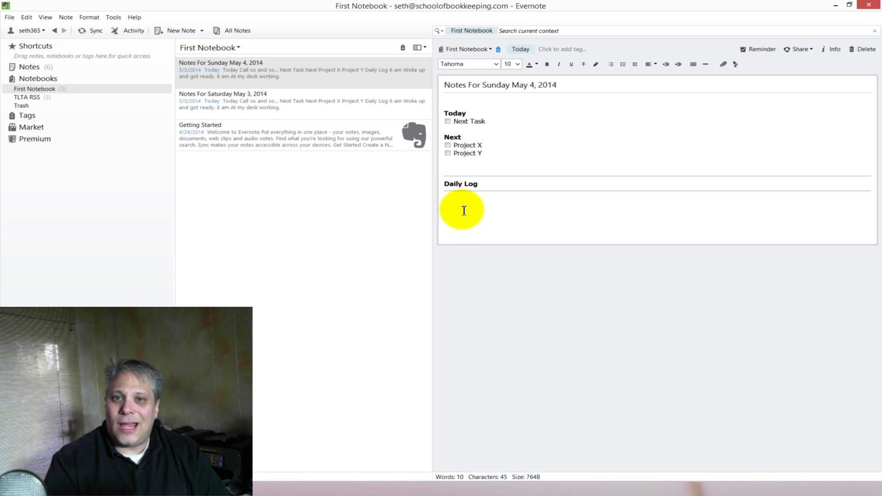
- Compare the Saturday May 3, 2014 note with the cleaned-up Sunday May 4, 2014 note
{"action": "left_click", "coordinate": [313, 110]}
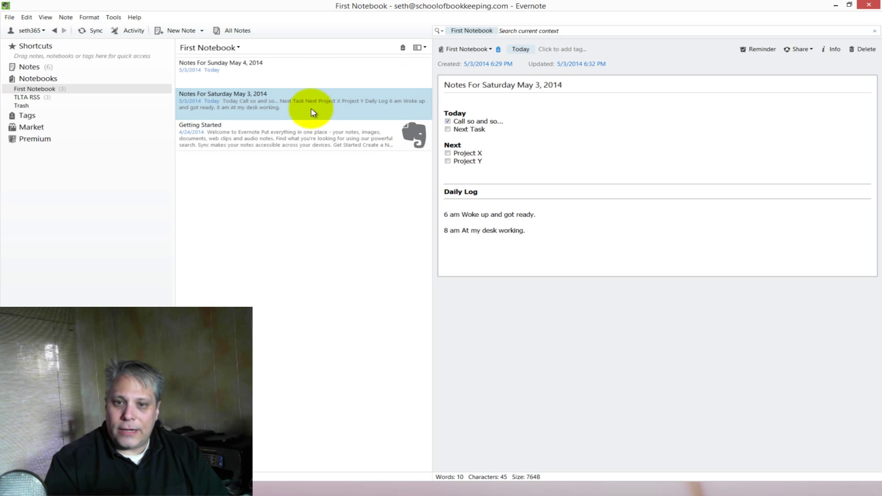
{"action": "left_click", "coordinate": [464, 118]}
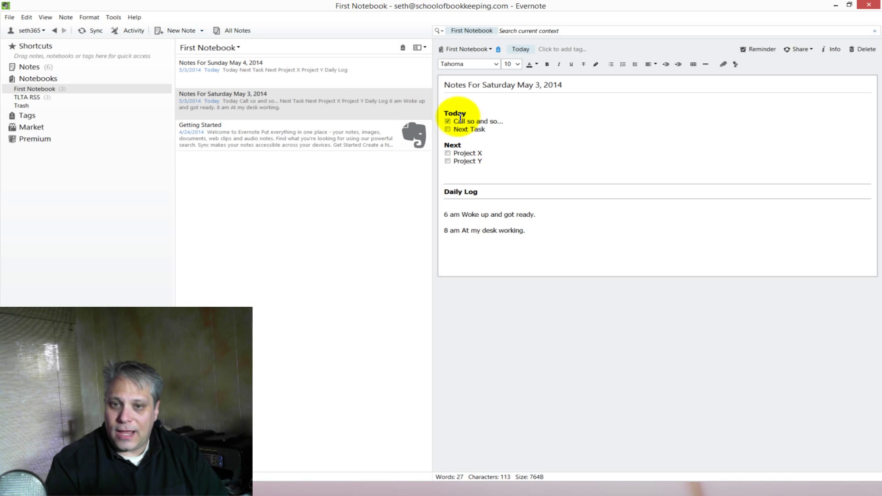
{"action": "left_click", "coordinate": [271, 73]}
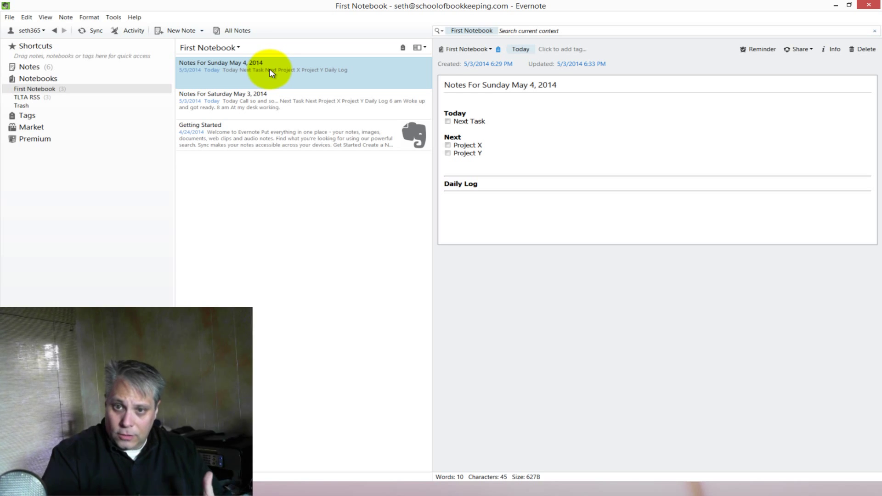
{"action": "left_click", "coordinate": [449, 85]}
{"action": "left_click", "coordinate": [507, 88]}
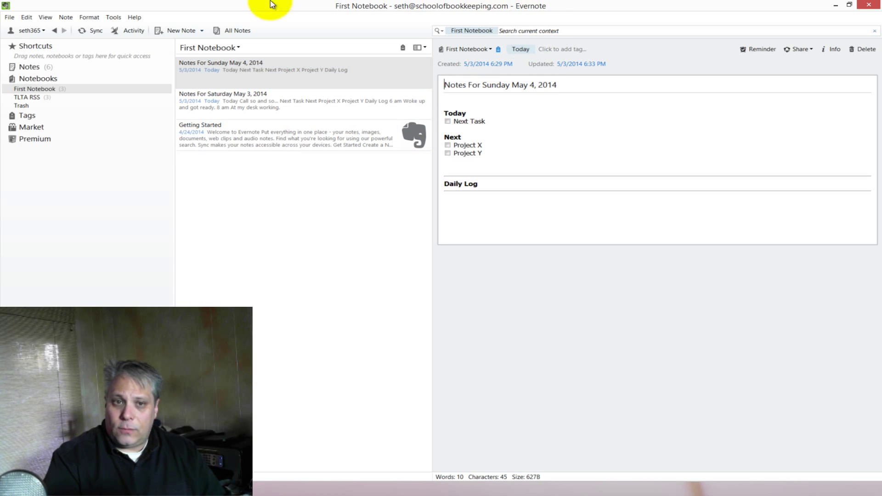
- Create a new note in First Notebook titled "Client X Notes for Sunday 05/04/14"
{"action": "left_click", "coordinate": [180, 32]}
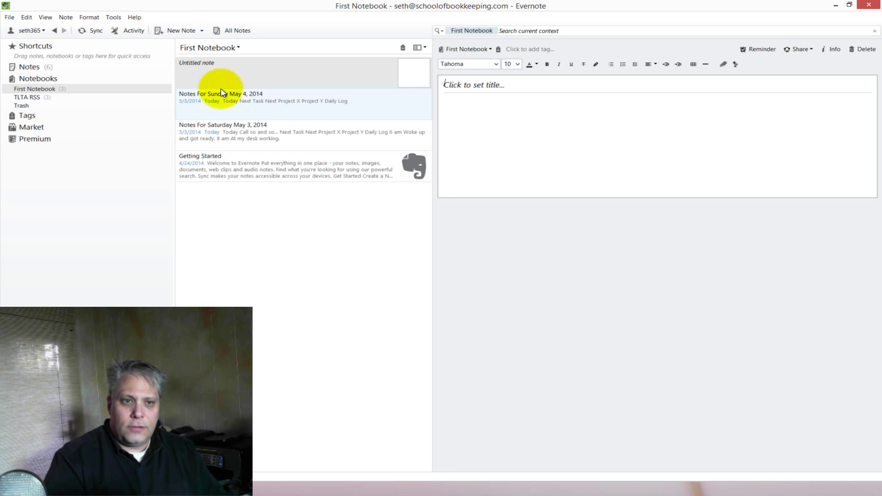
{"action": "left_click", "coordinate": [464, 88]}
{"action": "type", "text": "Client X Notes fo"}
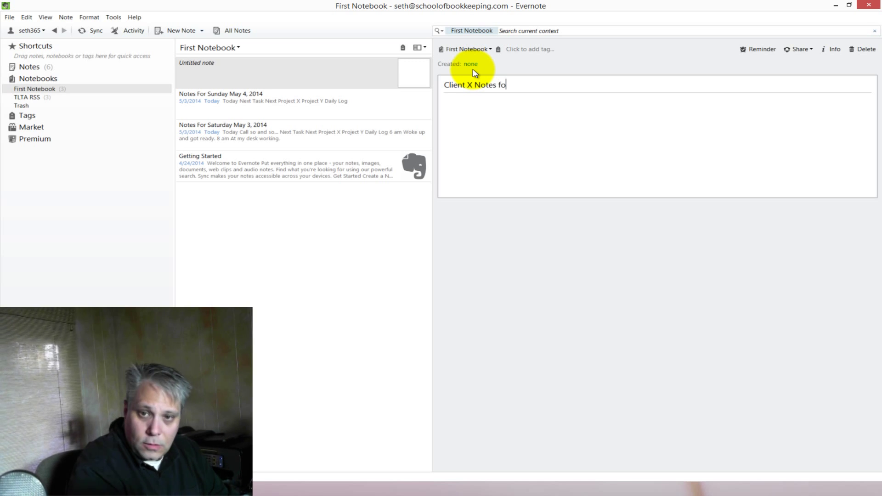
{"action": "type", "text": "r Sunday "}
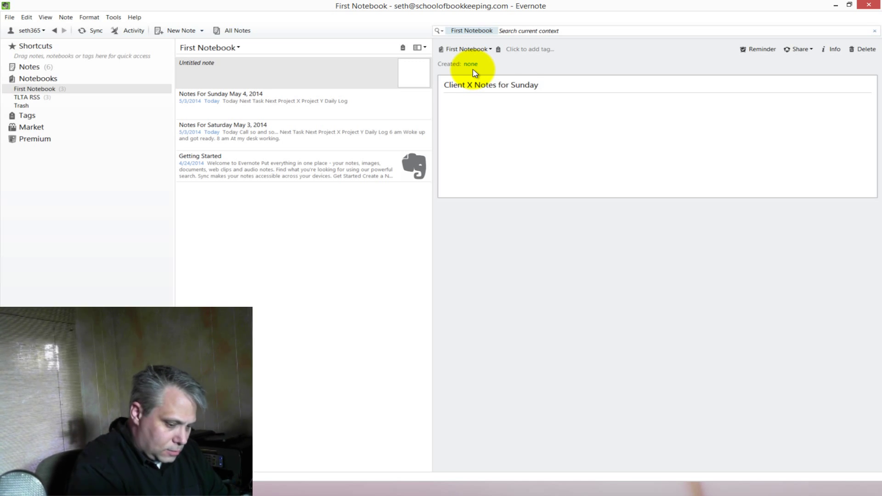
{"action": "type", "text": "05/04"}
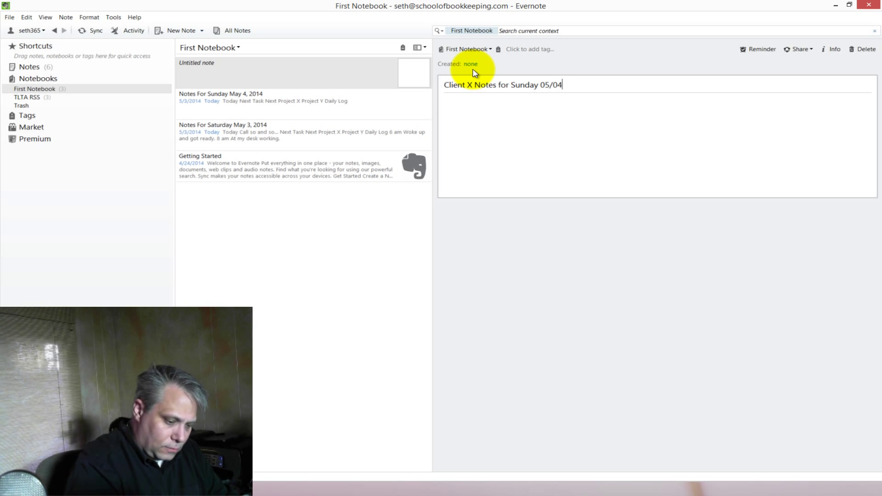
{"action": "type", "text": "/14"}
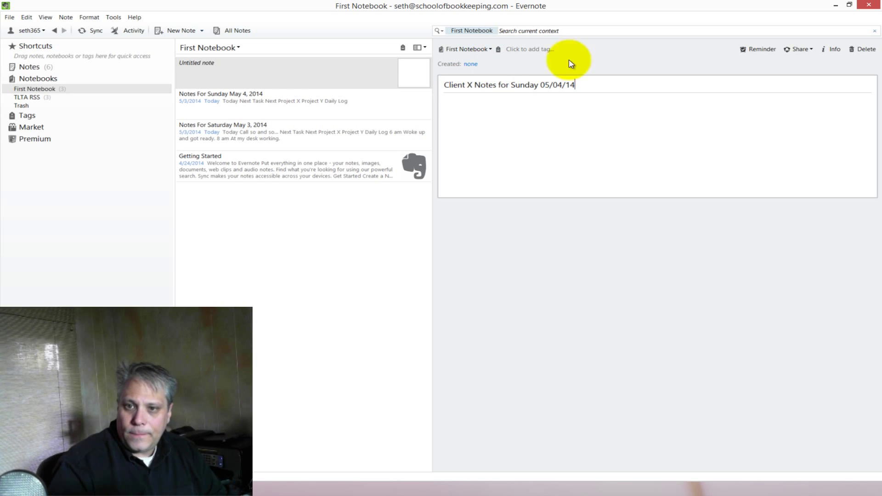
{"action": "left_click", "coordinate": [471, 110]}
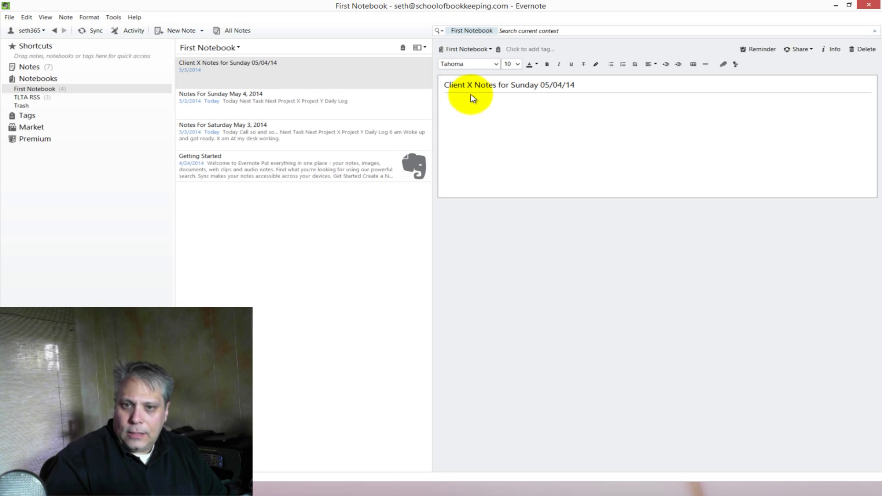
- Add "5 am Wake up" and "6 am - admin catching up on e-mails" to the Sunday May 4, 2014 note's Daily Log
{"action": "left_click", "coordinate": [224, 98]}
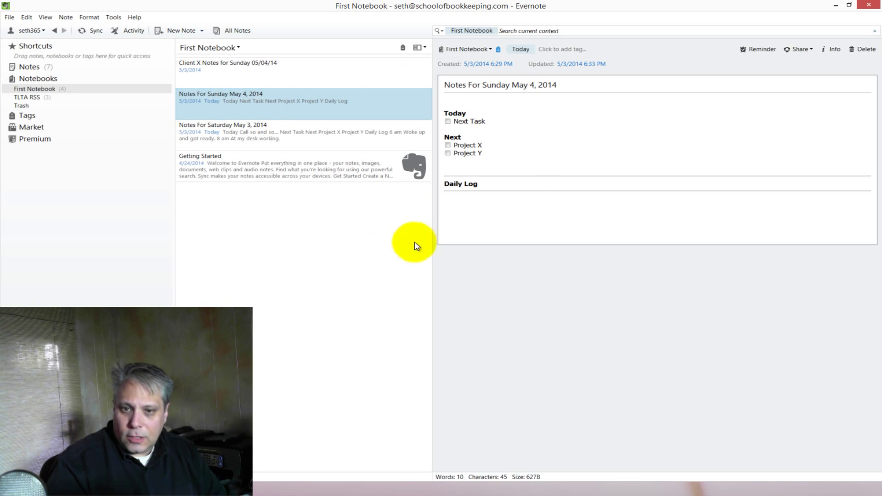
{"action": "left_click", "coordinate": [490, 210]}
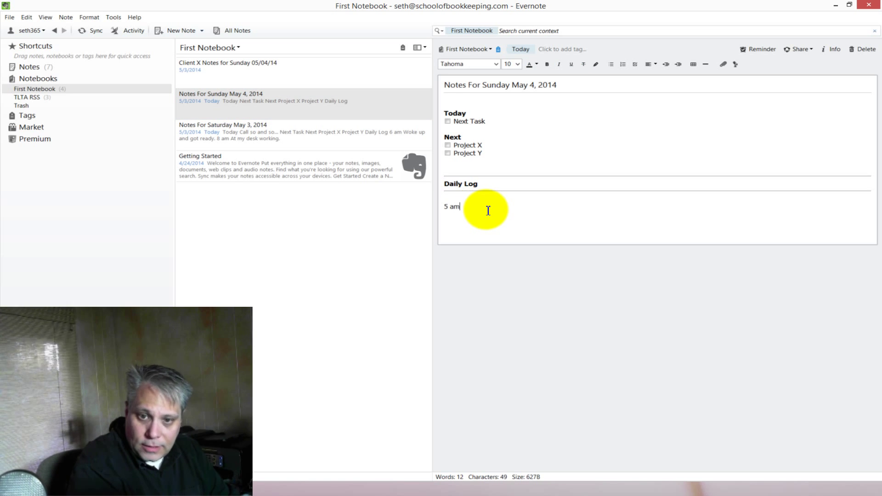
{"action": "type", "text": "5 am W"}
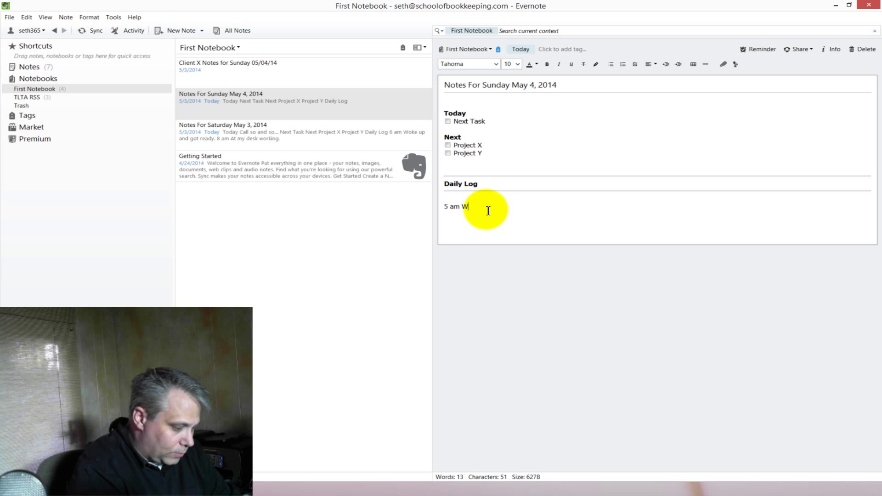
{"action": "type", "text": "ake up"}
{"action": "key", "text": "Return"}
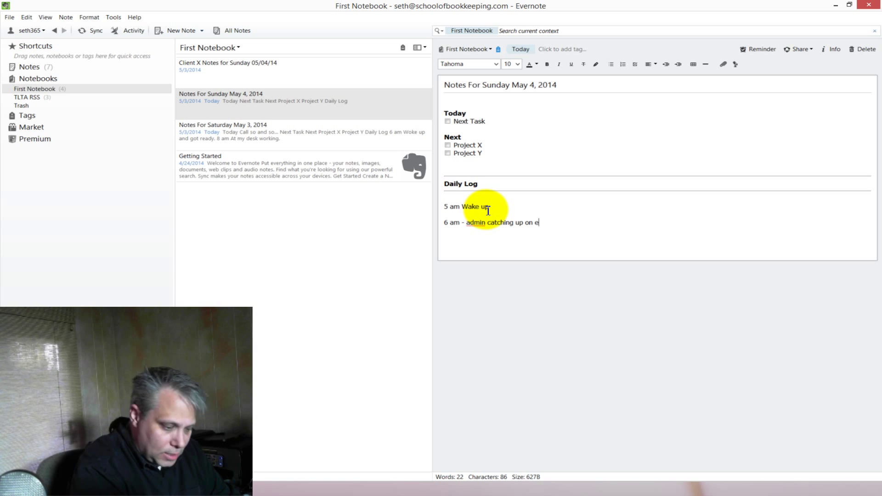
{"action": "key", "text": "Return"}
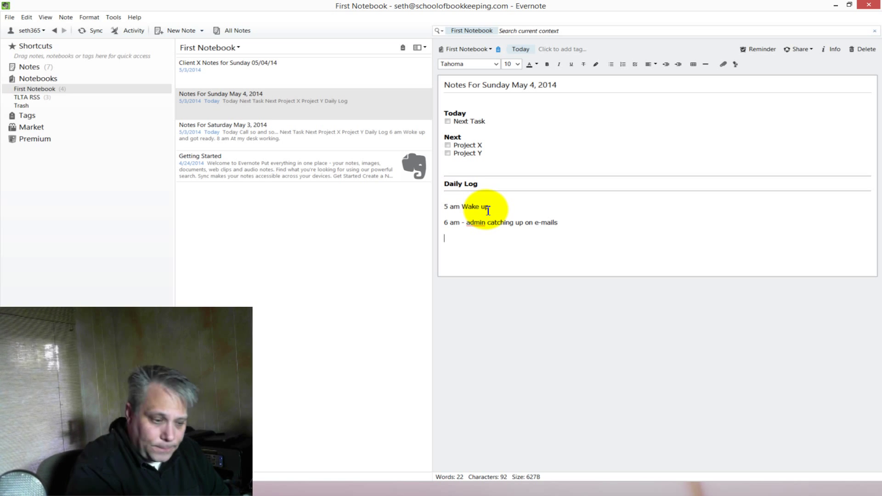
- Add a third Daily Log entry reading "9 am - at Client X" below the e-mails entry
{"action": "type", "text": "7 am -"}
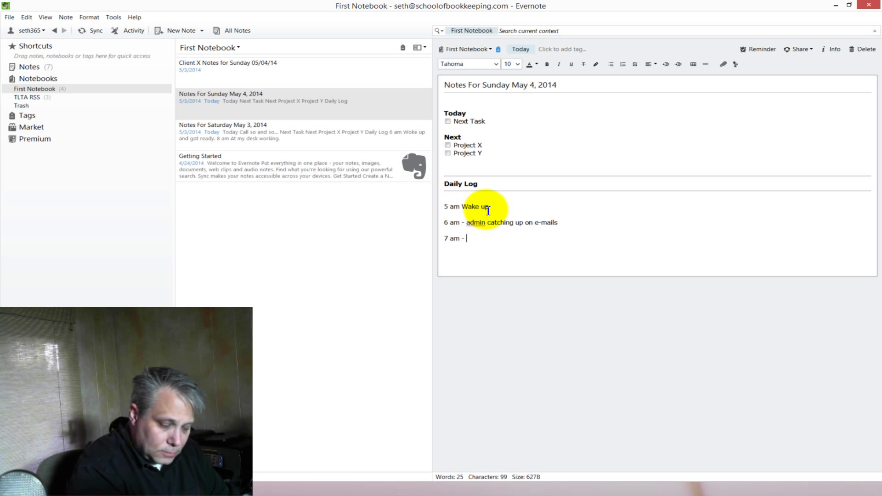
{"action": "key", "text": "shift+Right"}
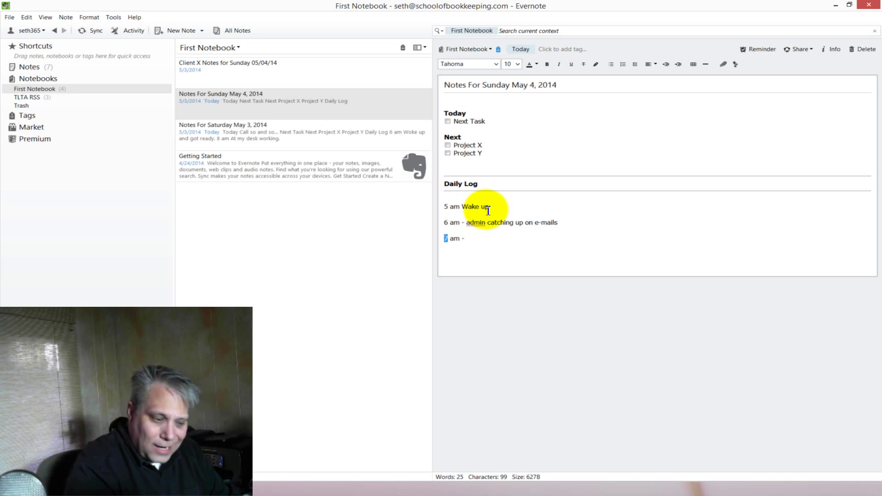
{"action": "type", "text": "9 am - at "}
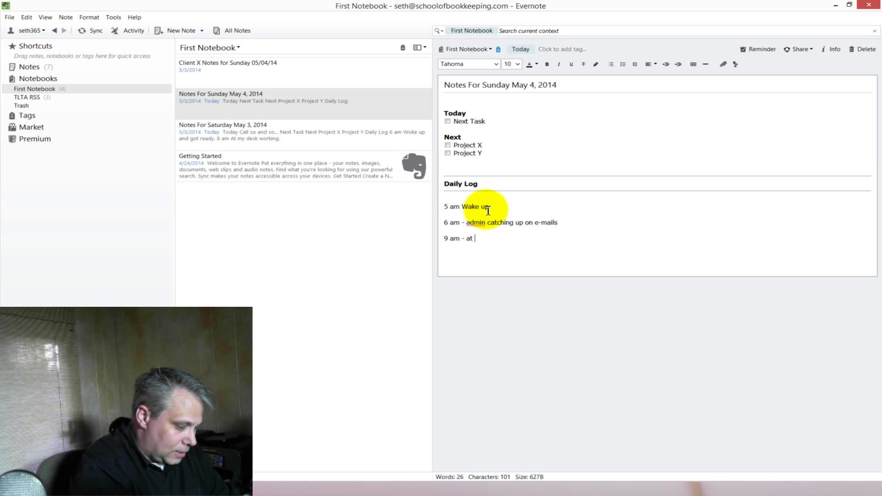
{"action": "type", "text": "Client X"}
{"action": "key", "text": "Return"}
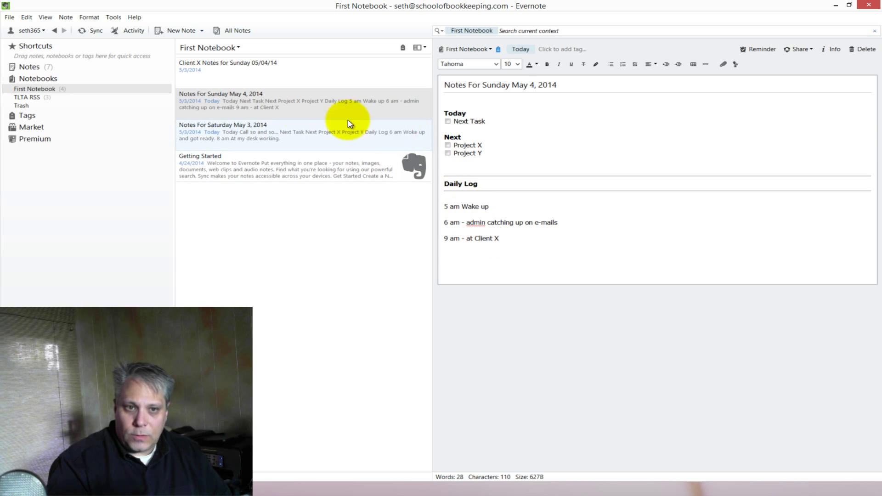
- Copy the note link of the "Client X Notes for Sunday 05/04/14" note
{"action": "left_click", "coordinate": [305, 74]}
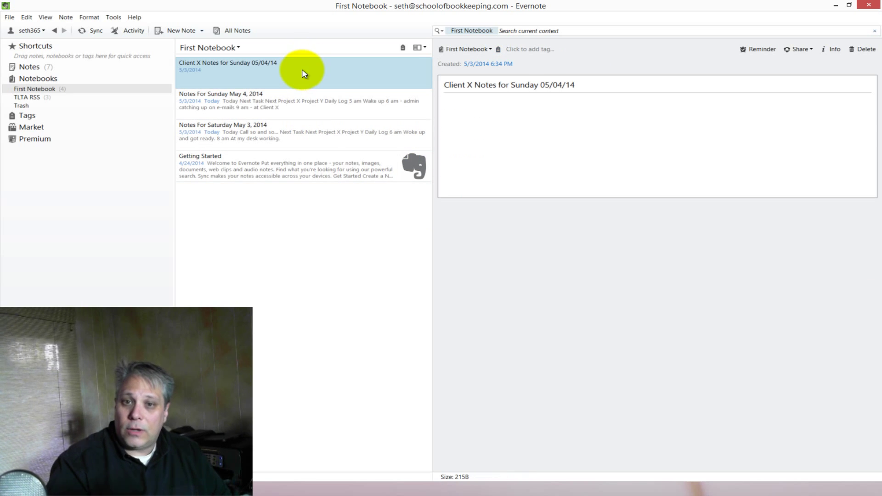
{"action": "left_click", "coordinate": [507, 114]}
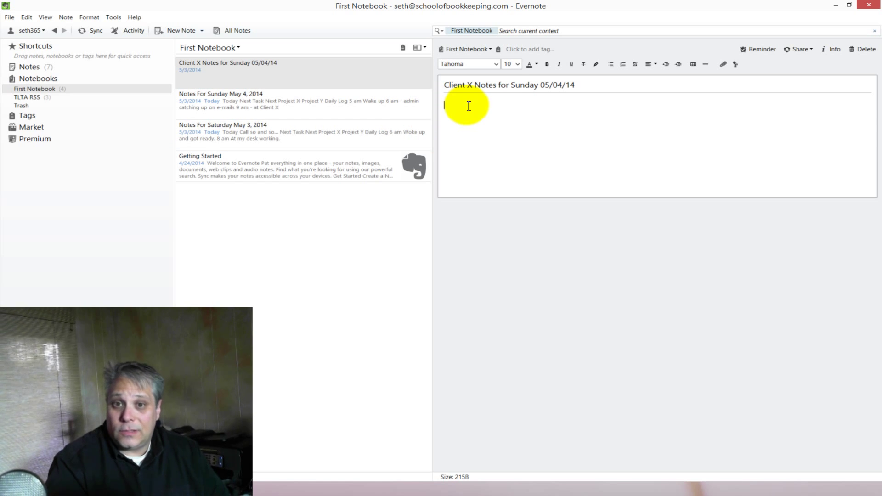
{"action": "left_click", "coordinate": [290, 109]}
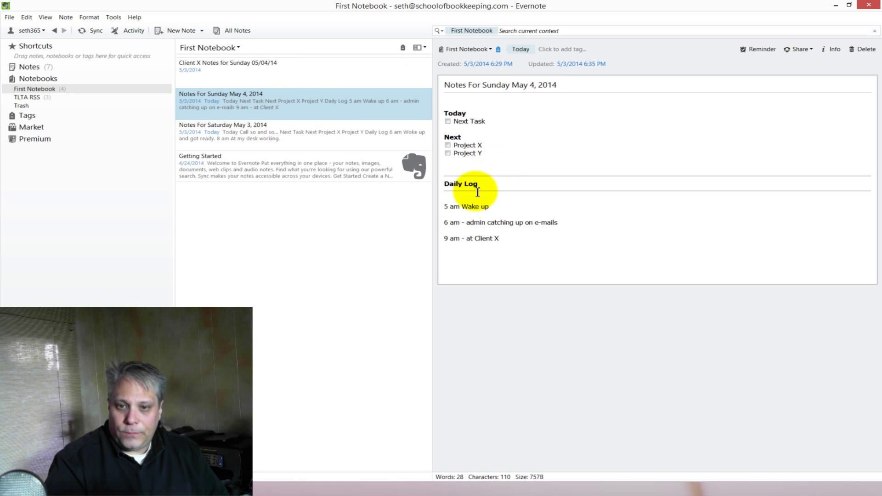
{"action": "left_click", "coordinate": [303, 75]}
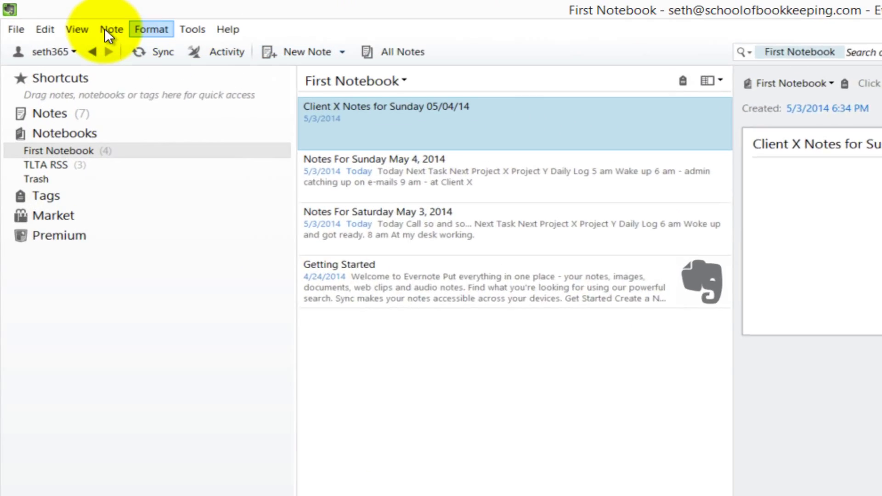
{"action": "left_click", "coordinate": [109, 29]}
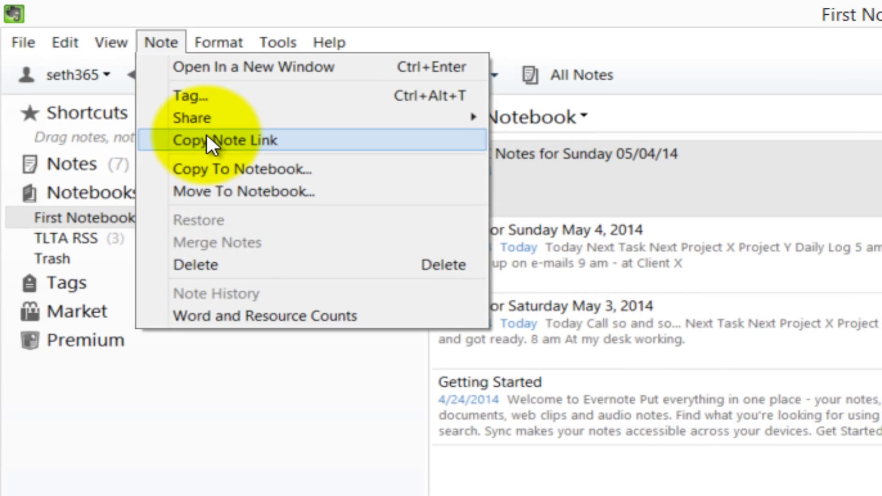
{"action": "left_click", "coordinate": [228, 156]}
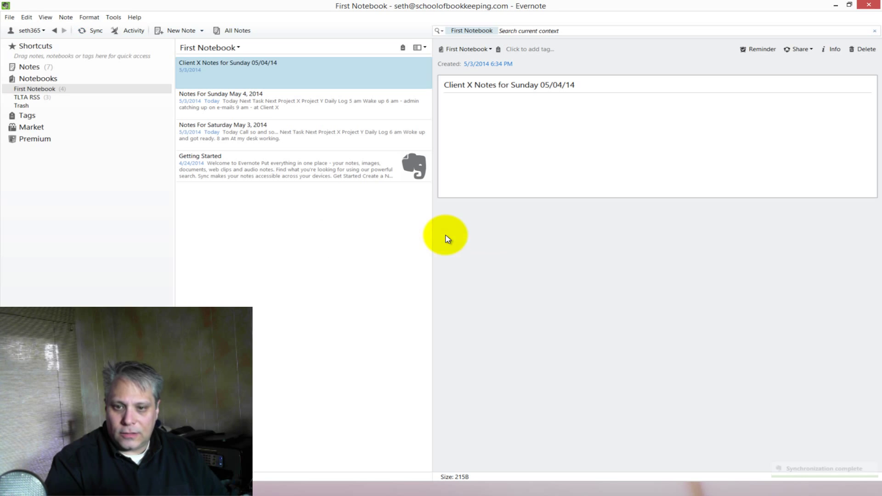
- Paste the copied note link after "9 am - at Client X" in the Sunday May 4, 2014 note and start a new line
{"action": "left_click", "coordinate": [149, 167]}
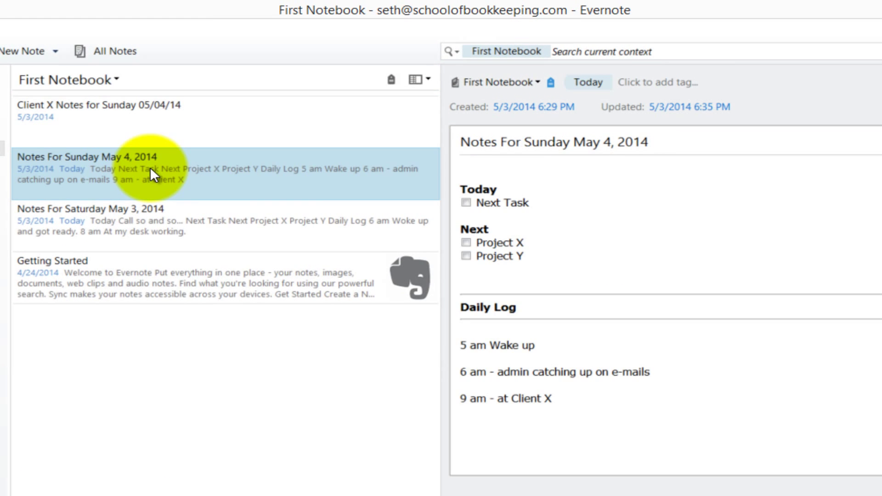
{"action": "left_click", "coordinate": [561, 403]}
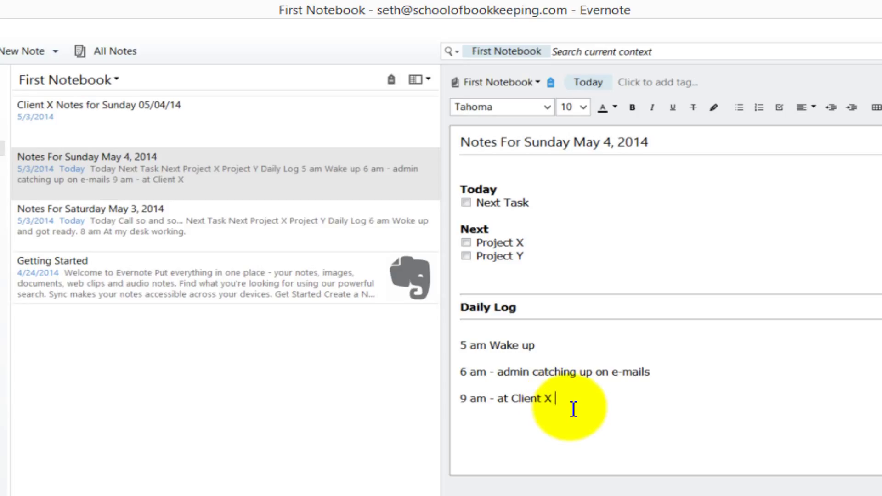
{"action": "key", "text": "ctrl+v"}
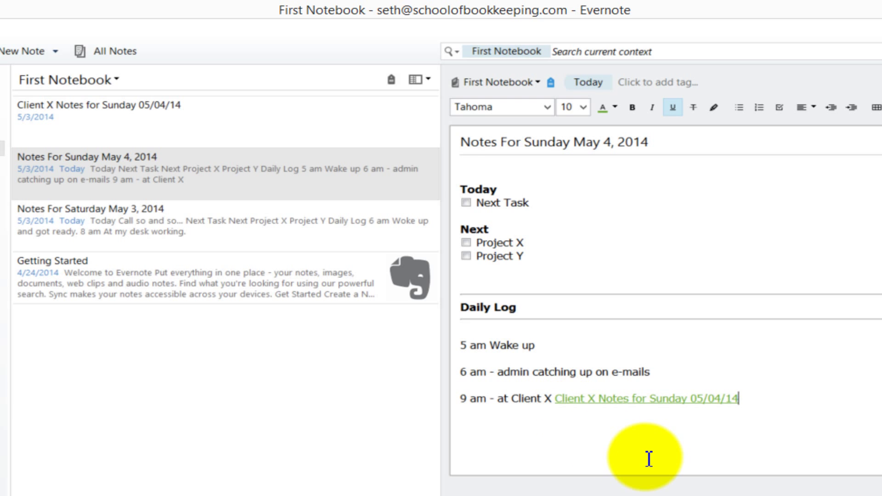
{"action": "key", "text": "Return"}
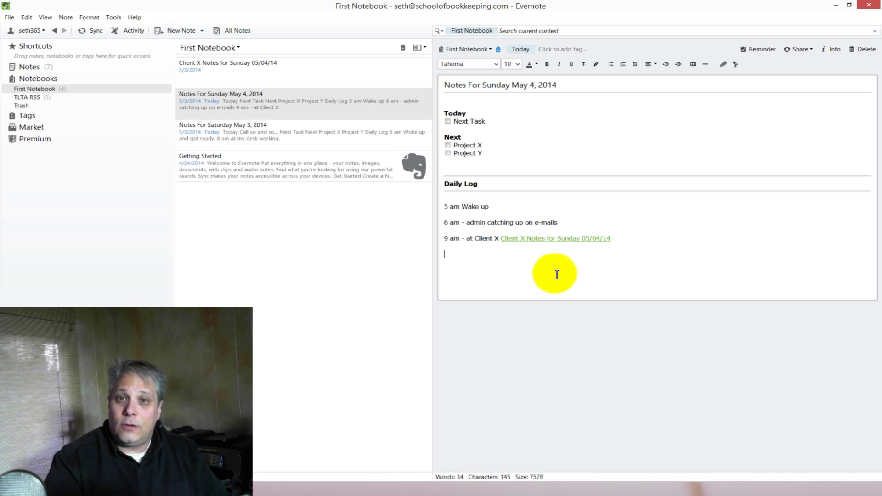
- Follow the link in the 9 am entry to the Client X note and enter "Global Notes for today." as its body
{"action": "left_click", "coordinate": [554, 244]}
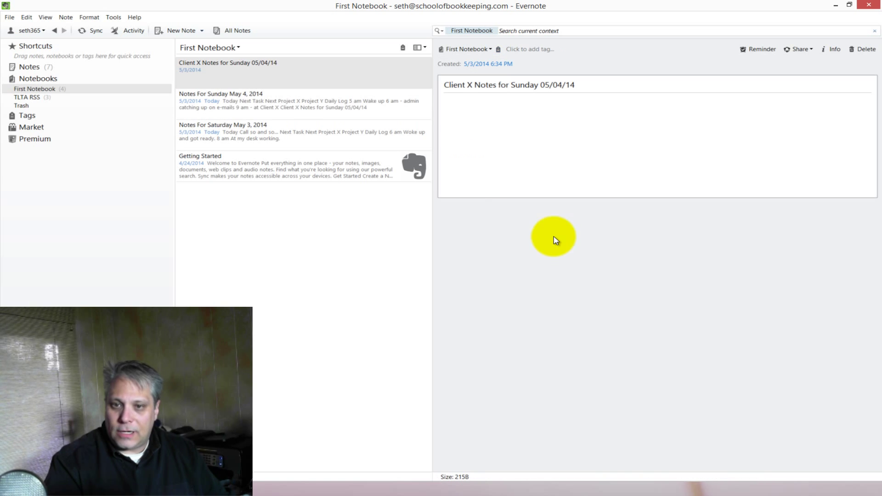
{"action": "left_click", "coordinate": [470, 103]}
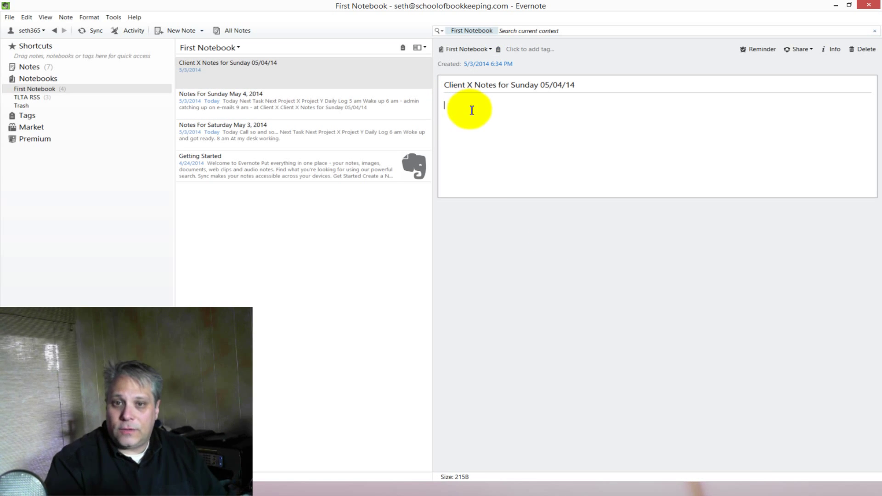
{"action": "type", "text": "Global Notes for today."}
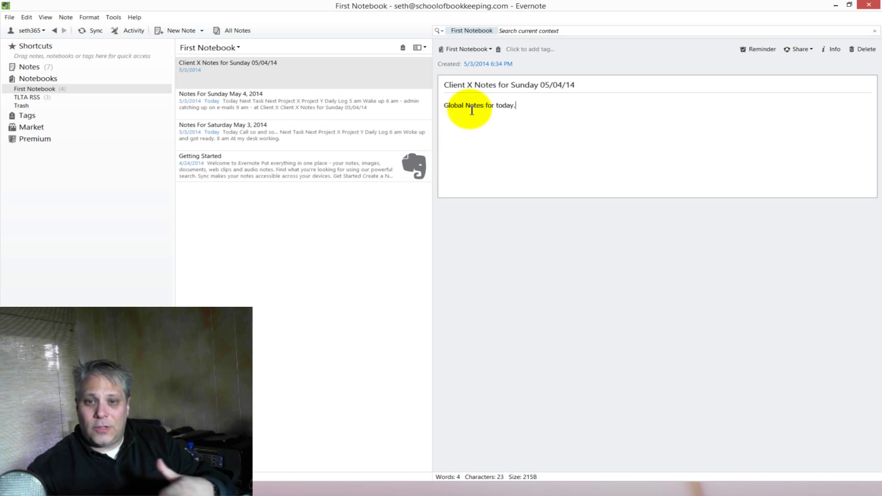
{"action": "left_click", "coordinate": [315, 95]}
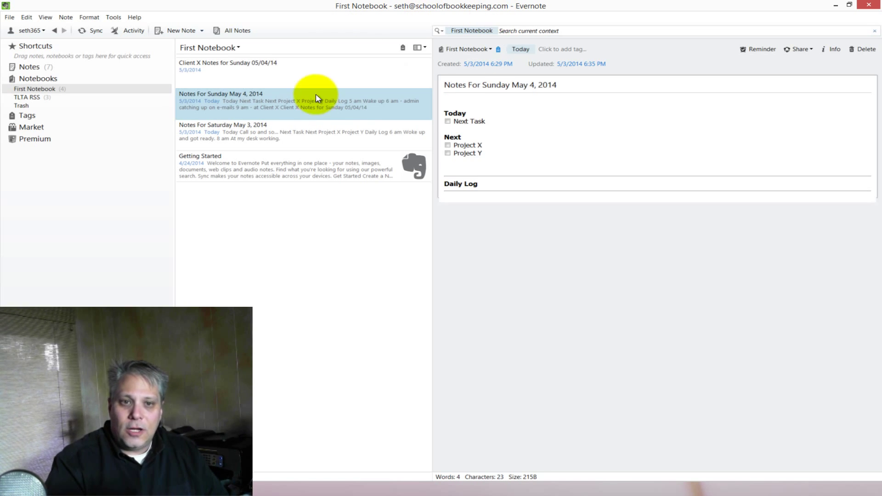
{"action": "left_click", "coordinate": [319, 77]}
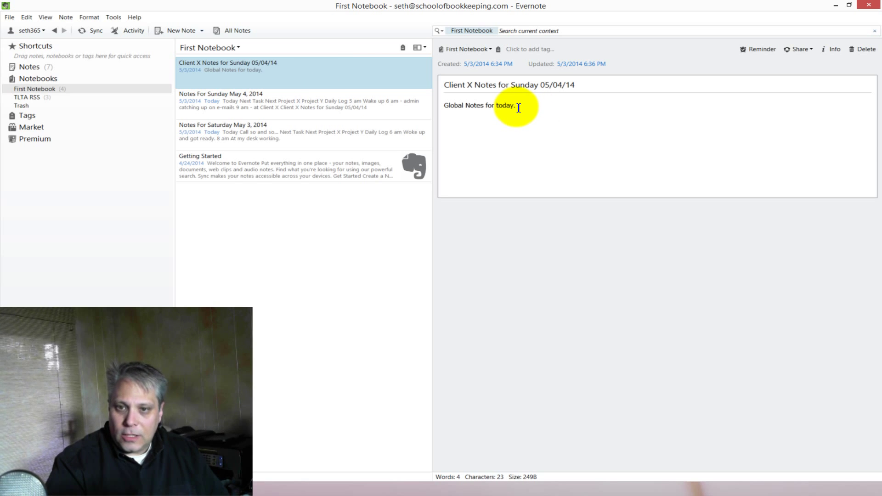
- End the Client X note's "Global Notes for today" line with a colon and copy the note link of the Sunday May 4, 2014 note
{"action": "left_click", "coordinate": [530, 106]}
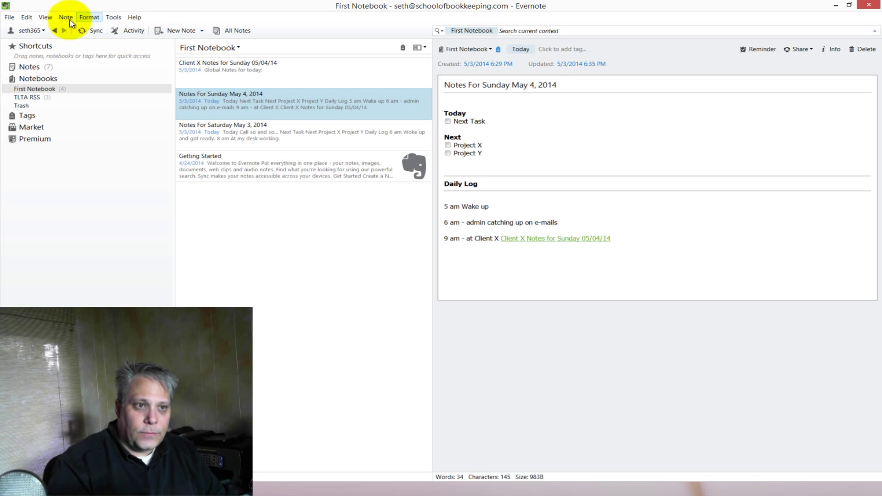
{"action": "left_click", "coordinate": [66, 17]}
{"action": "left_click", "coordinate": [79, 56]}
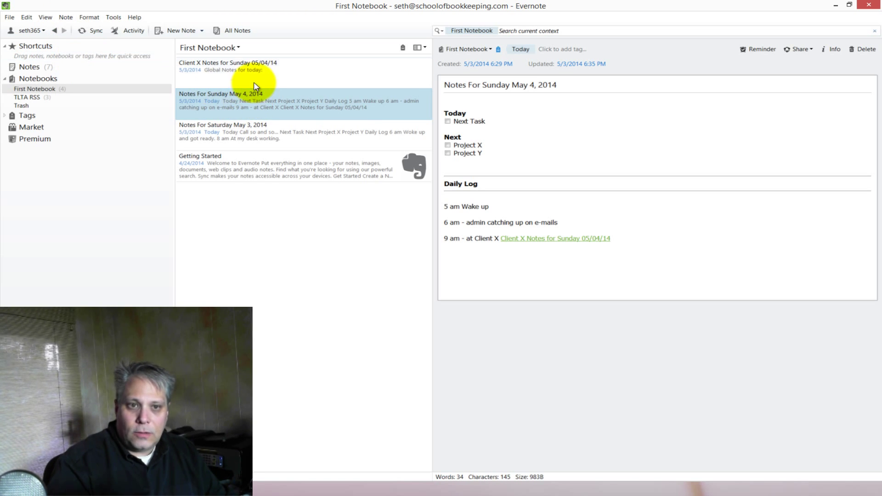
- Paste the copied note link below "Global Notes for today:" in the Client X note and start a new line
{"action": "left_click", "coordinate": [254, 63]}
{"action": "left_click", "coordinate": [481, 122]}
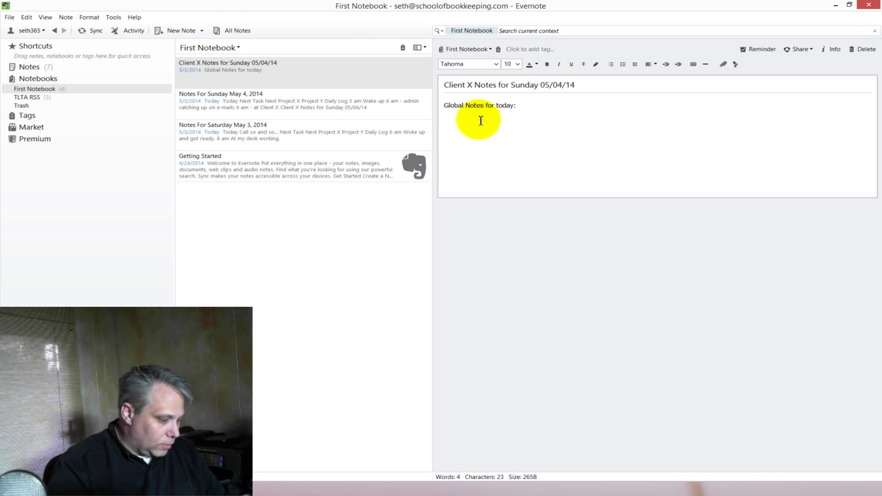
{"action": "key", "text": "ctrl+v"}
{"action": "key", "text": "Return"}
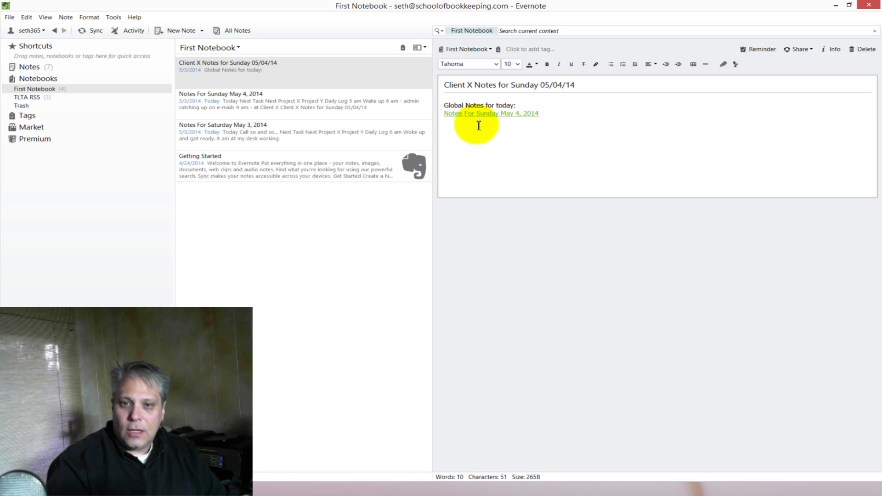
- Follow the pasted link to the Sunday May 4, 2014 note and its 9 am link back to the Client X note
{"action": "left_click", "coordinate": [488, 113]}
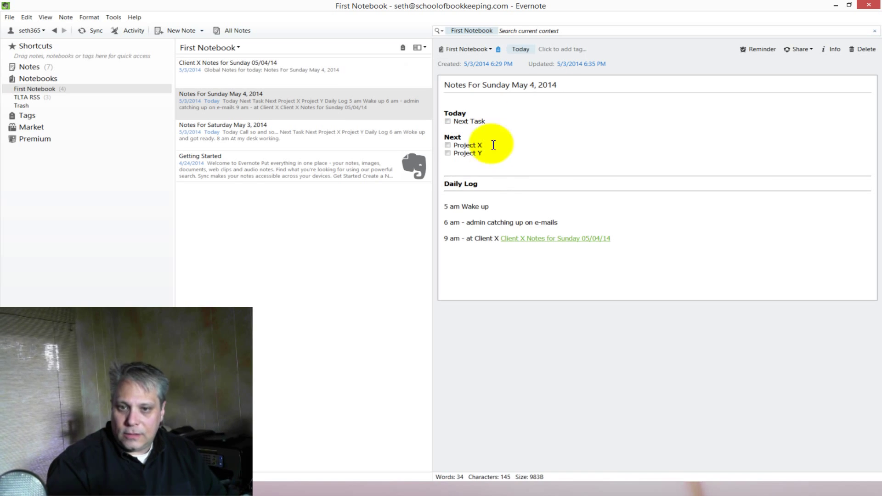
{"action": "left_click", "coordinate": [551, 239]}
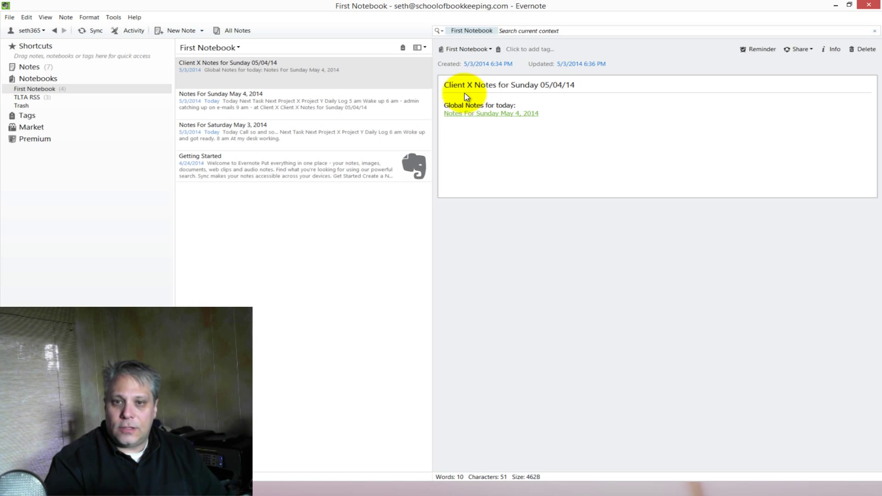
- Open the Client X note and its linked Sunday May 4, 2014 note in separate windows and spread the windows apart
{"action": "double_click", "coordinate": [327, 84]}
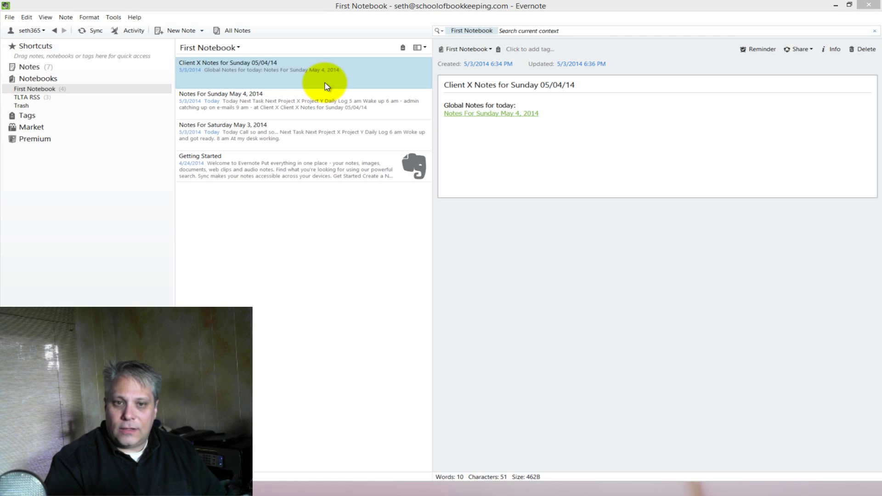
{"action": "left_click_drag", "start_coordinate": [410, 132], "coordinate": [520, 73]}
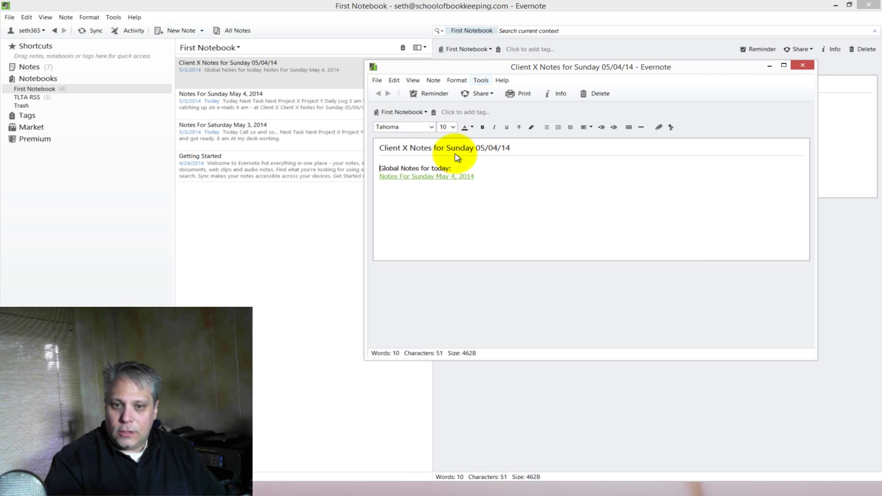
{"action": "right_click", "coordinate": [444, 180]}
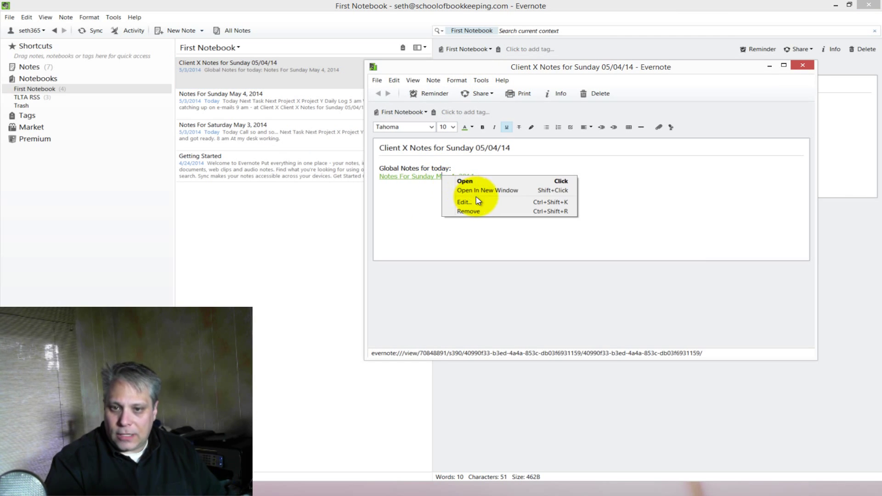
{"action": "left_click", "coordinate": [489, 190]}
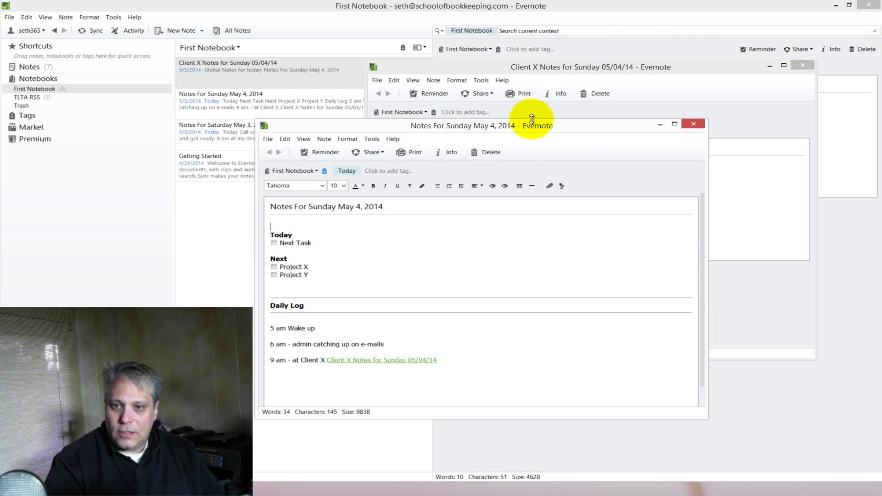
{"action": "left_click_drag", "start_coordinate": [528, 123], "coordinate": [400, 151]}
{"action": "left_click_drag", "start_coordinate": [650, 64], "coordinate": [670, 43]}
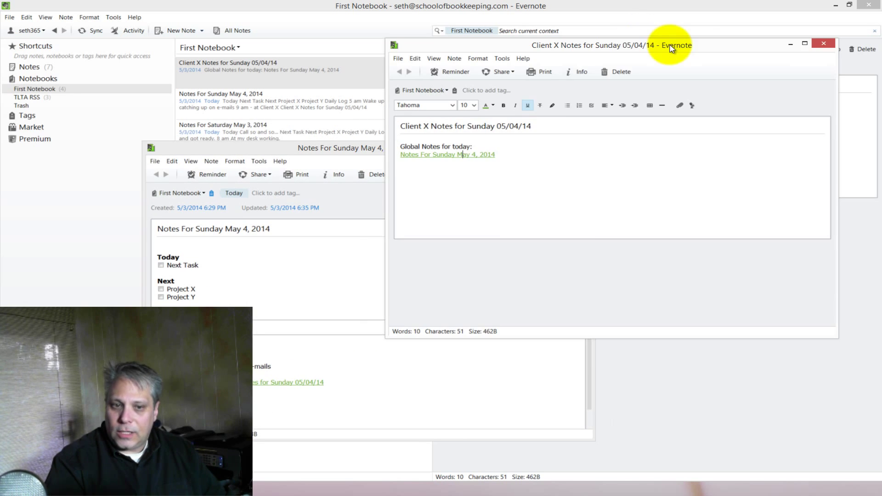
{"action": "left_click", "coordinate": [347, 380]}
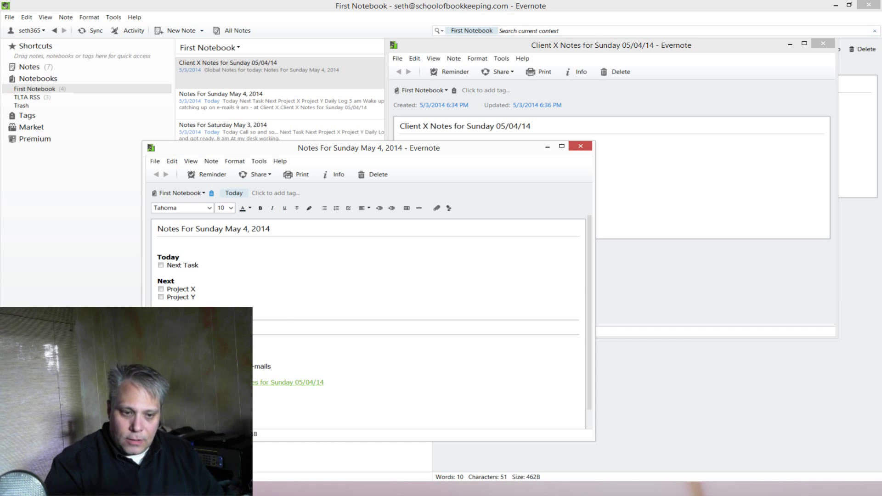
{"action": "left_click_drag", "start_coordinate": [572, 51], "coordinate": [632, 26]}
- Add the line "Cash Flow Projections for 5/4/14" below the link in the Client X note and close both separate note windows
{"action": "left_click", "coordinate": [520, 140]}
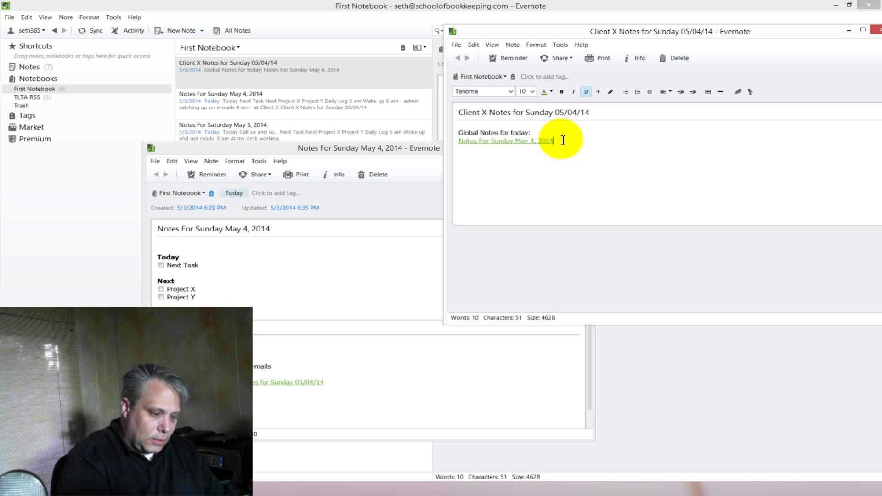
{"action": "key", "text": "Return"}
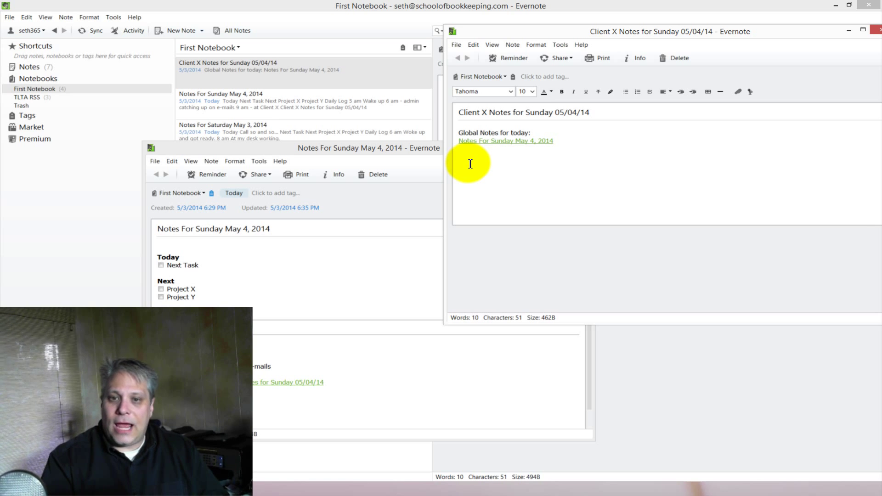
{"action": "left_click", "coordinate": [611, 110]}
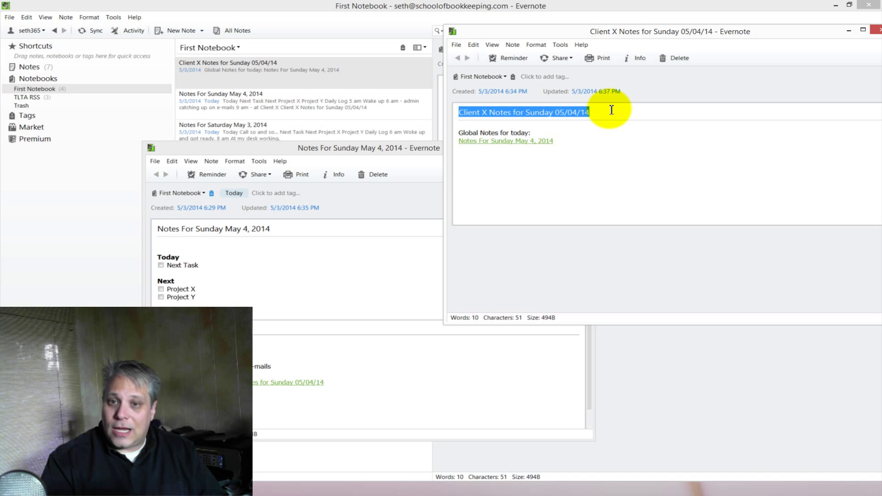
{"action": "left_click", "coordinate": [469, 161]}
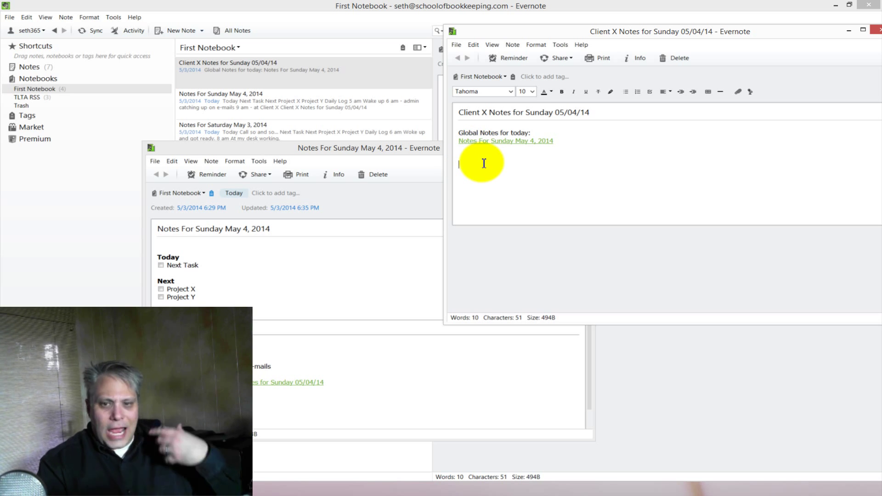
{"action": "type", "text": "ca"}
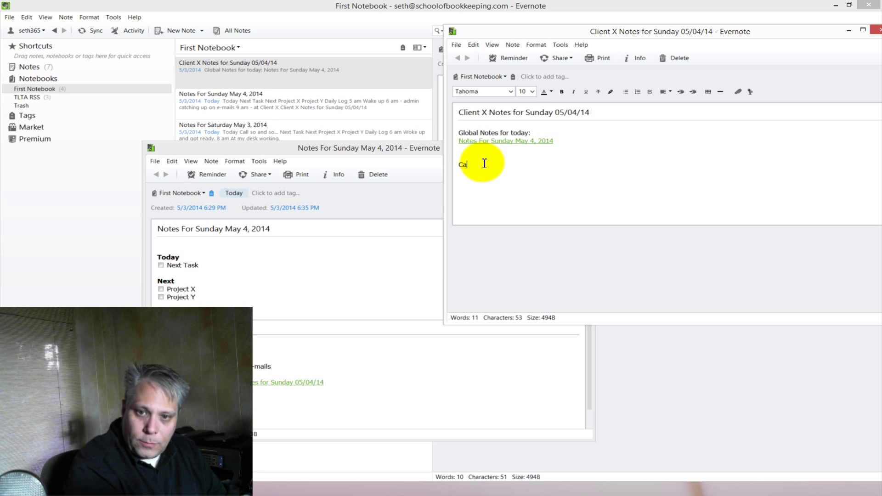
{"action": "type", "text": "sh Flow Pro"}
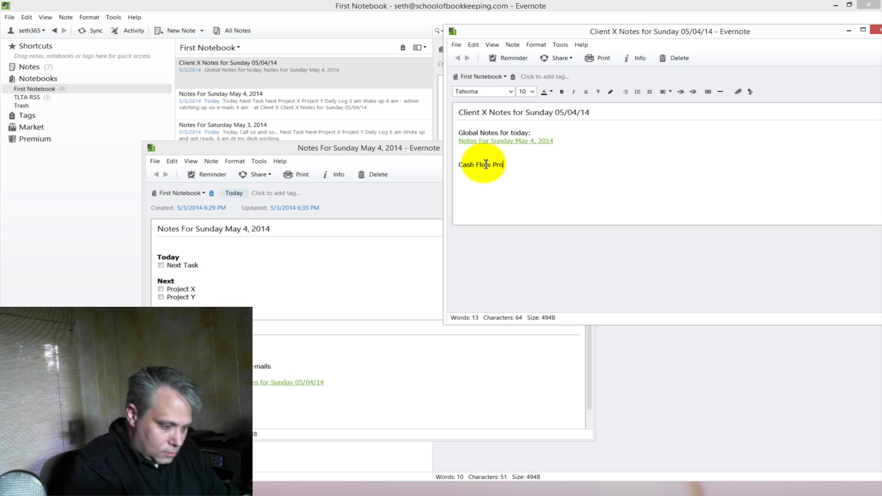
{"action": "type", "text": "ject"}
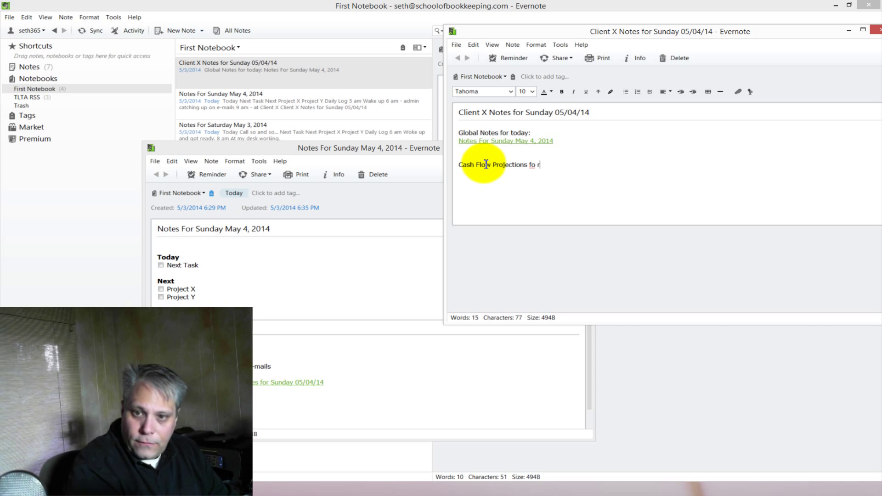
{"action": "type", "text": "ions for 5/4/14"}
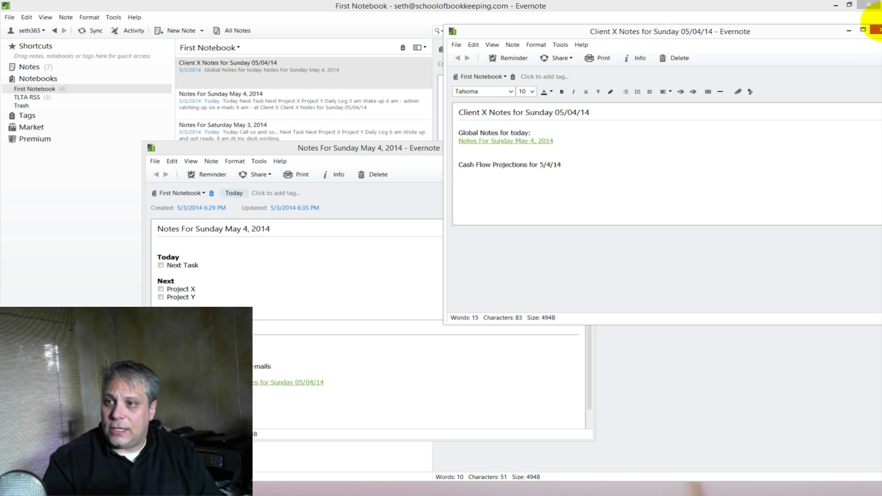
{"action": "left_click", "coordinate": [877, 31]}
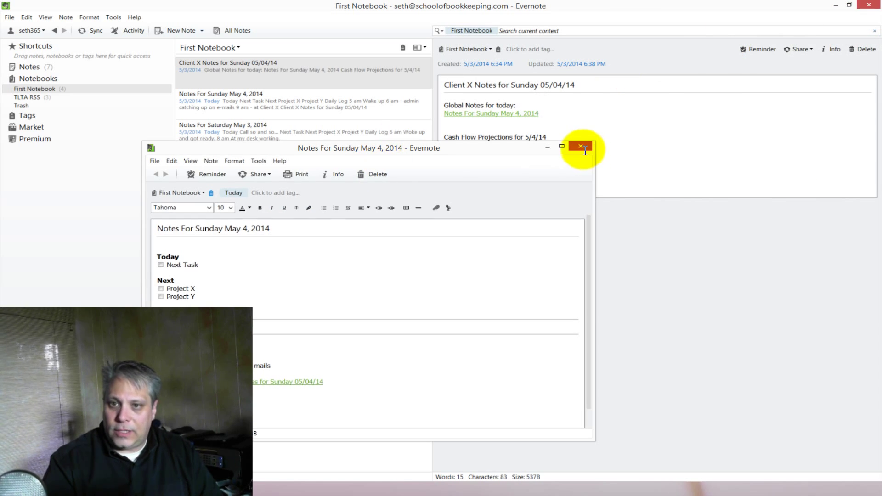
{"action": "left_click", "coordinate": [581, 146]}
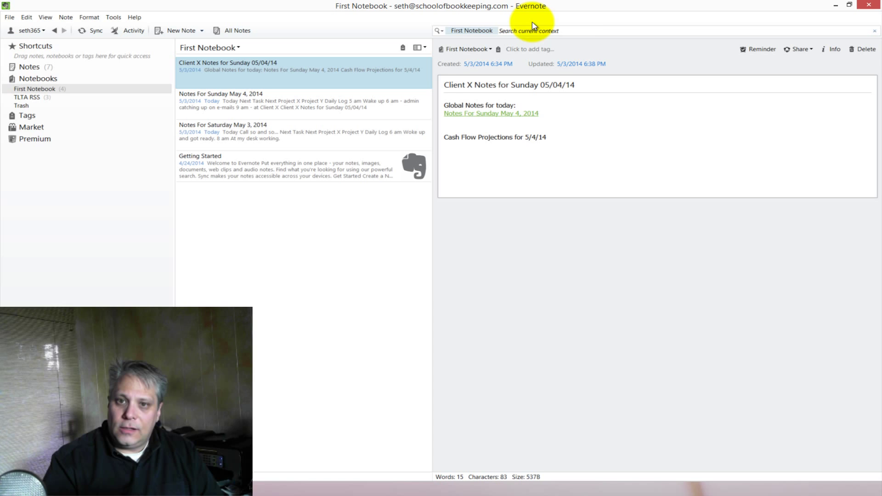
- Search all notes for "Cash flow", view the matching Client X note and clear the search to return to all notes
{"action": "left_click", "coordinate": [244, 31]}
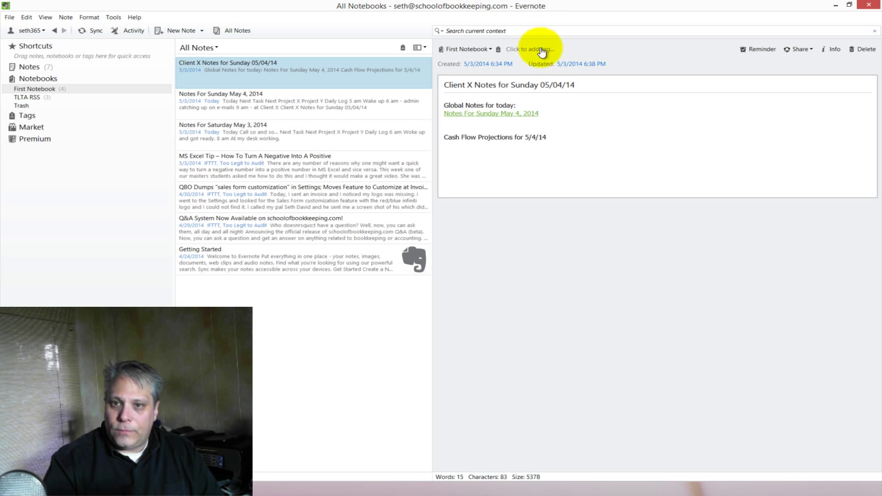
{"action": "left_click", "coordinate": [551, 49]}
{"action": "left_click", "coordinate": [530, 32]}
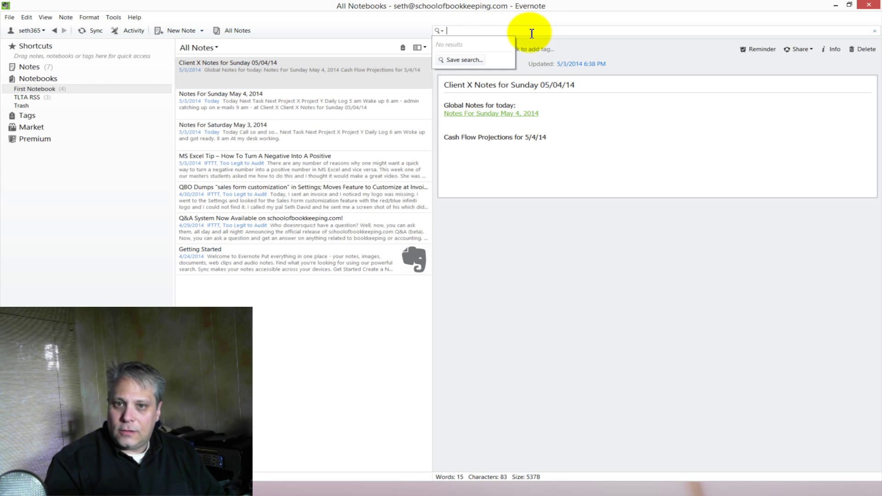
{"action": "type", "text": "Cash"}
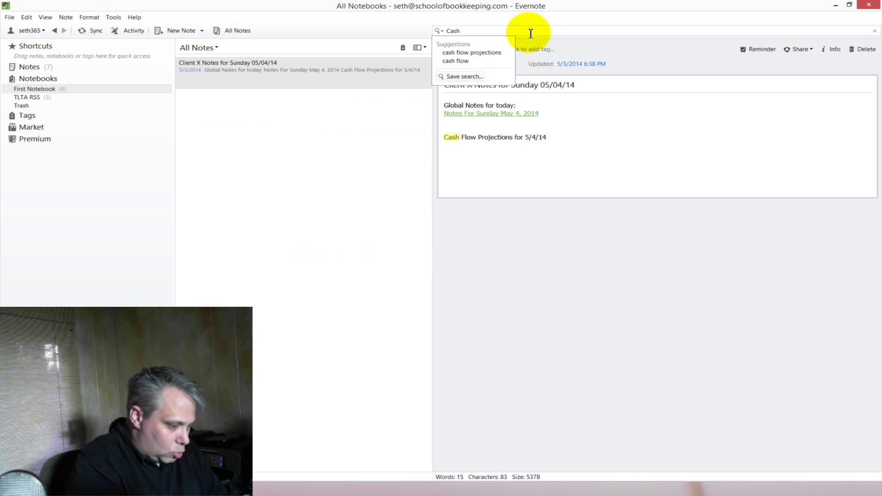
{"action": "type", "text": " flow"}
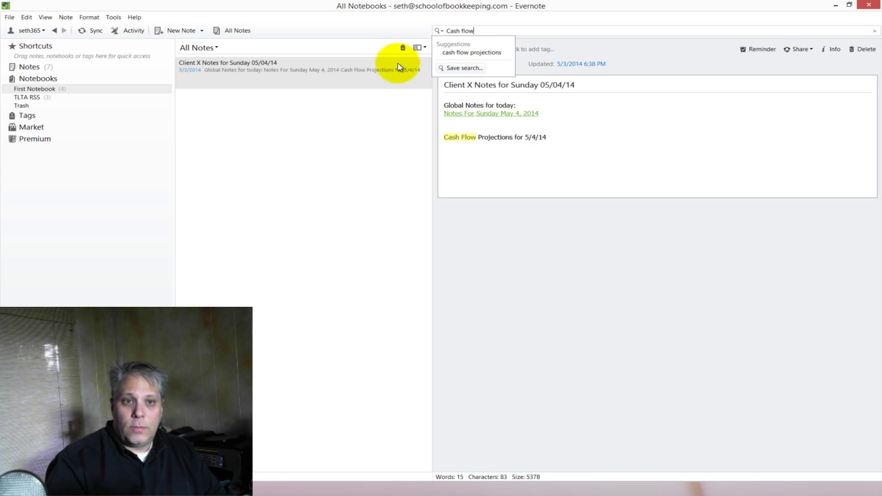
{"action": "left_click", "coordinate": [280, 76]}
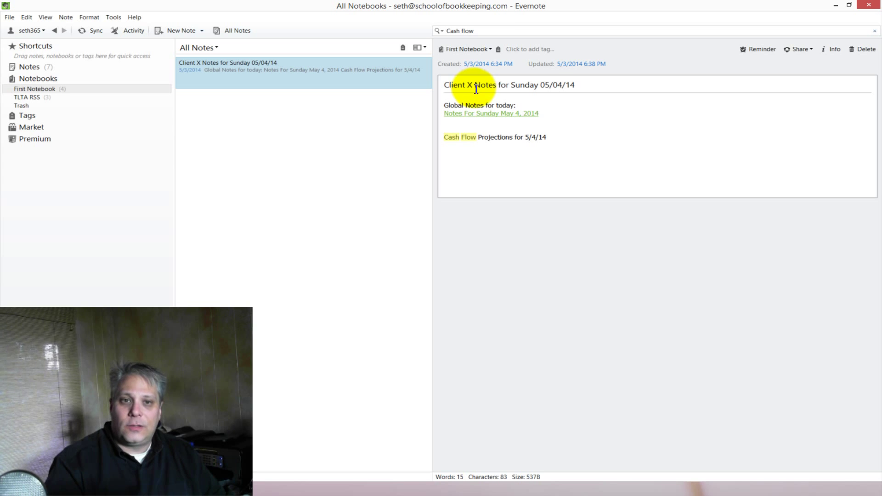
{"action": "left_click", "coordinate": [465, 150]}
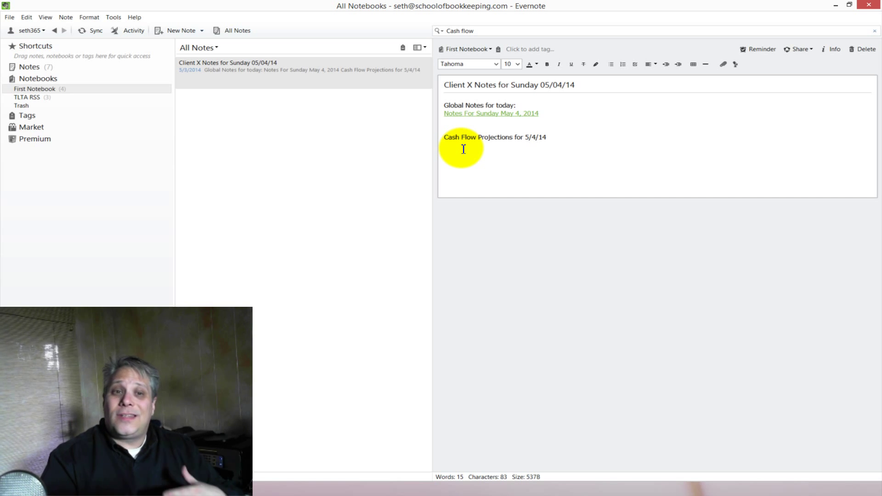
{"action": "left_click", "coordinate": [235, 30]}
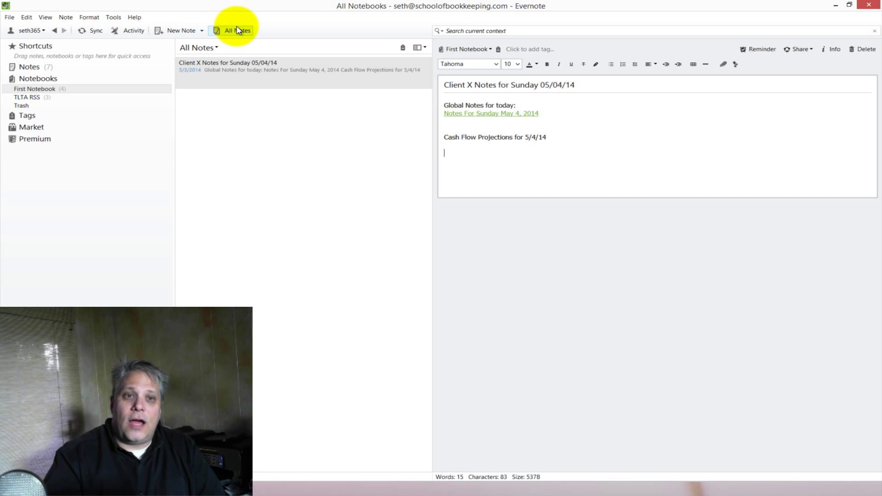